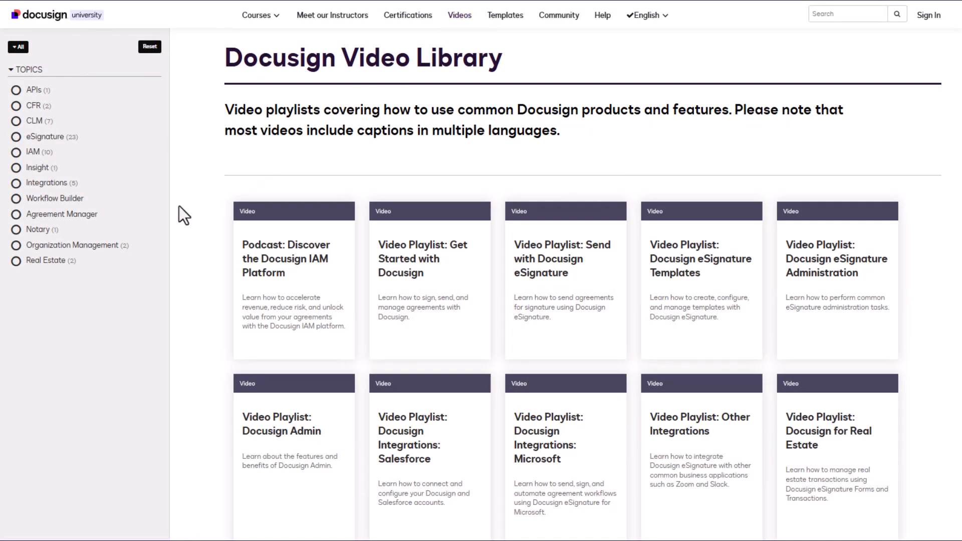
Filter the video library to the Notary topic and open the Docusign Notary video playlist.
left_click(47, 232)
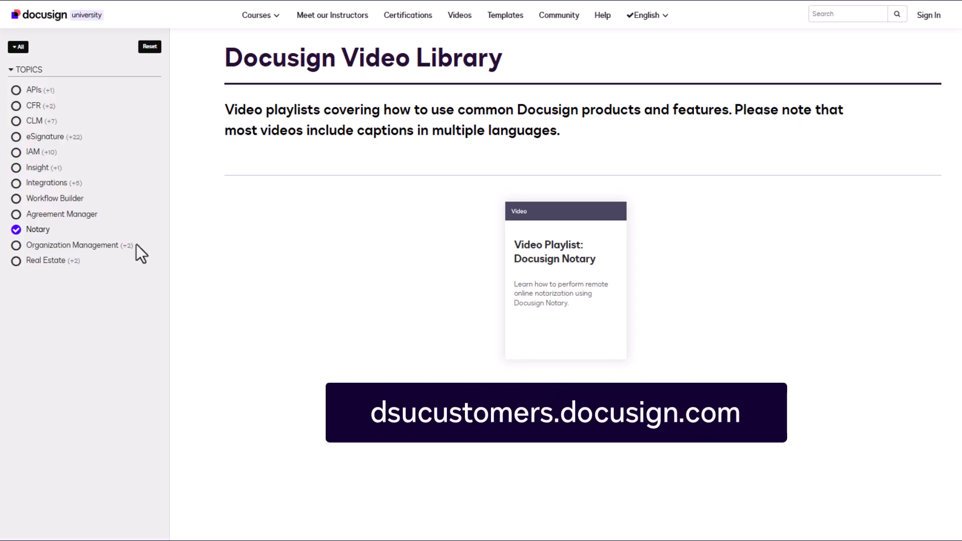
left_click(573, 301)
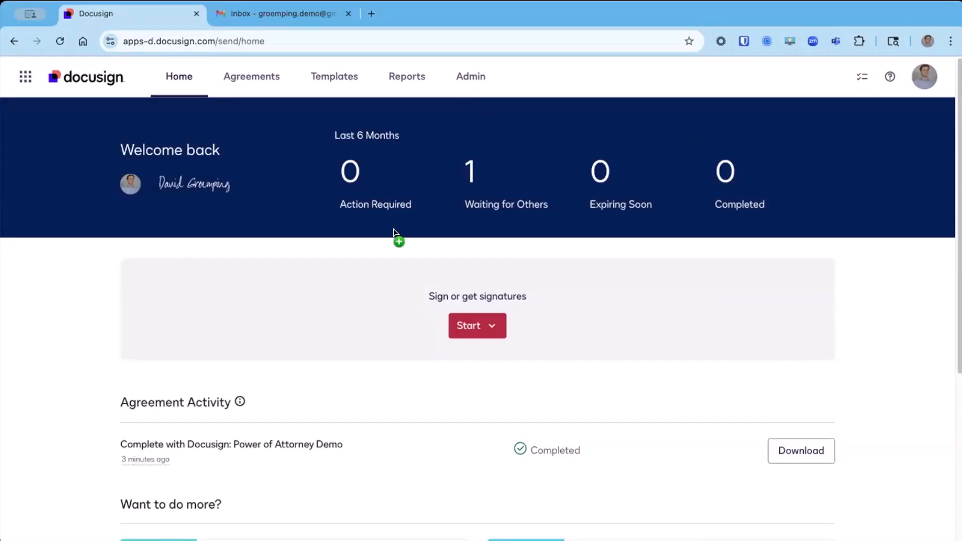
Start a new envelope by uploading the Power of Attorney Demo document from the computer.
left_click_drag(393, 230, 476, 301)
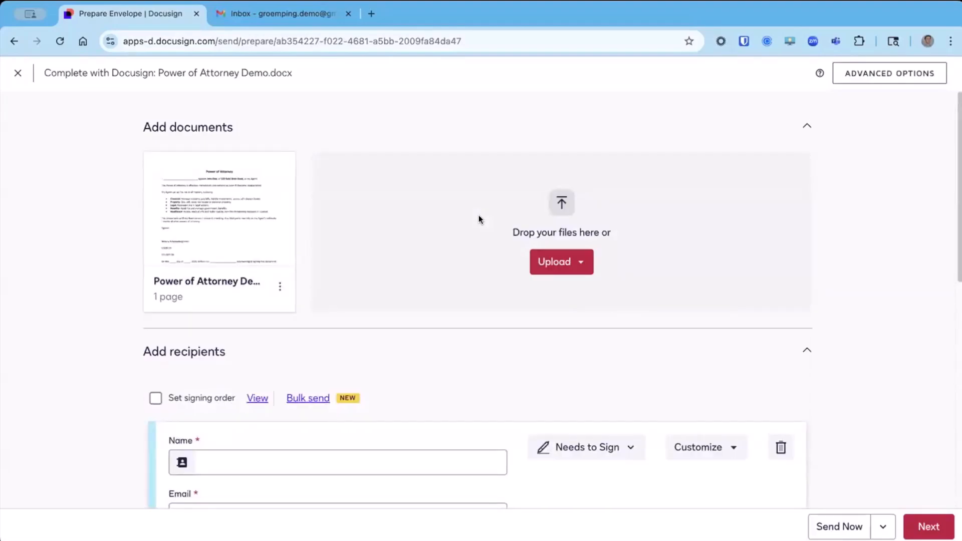
mouse_move(236, 210)
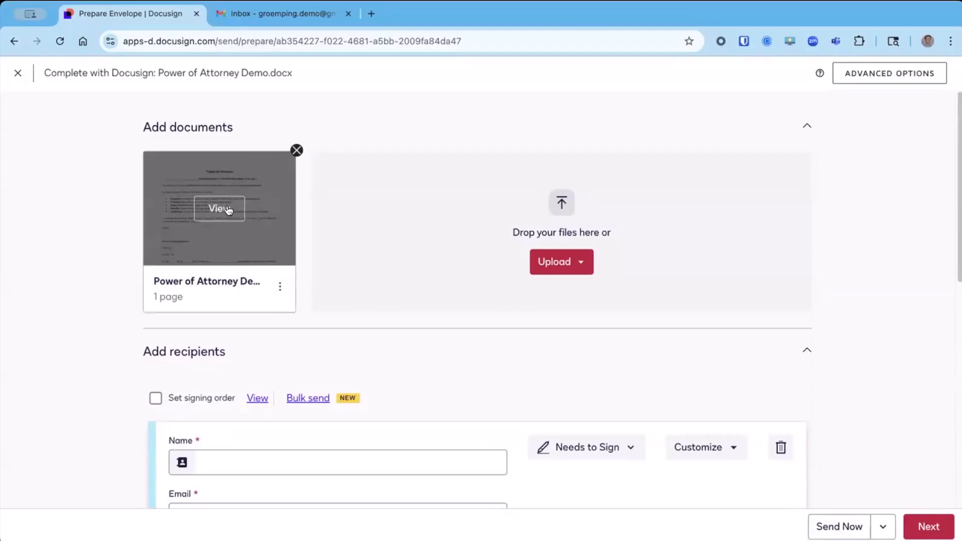
Add a notary group to the envelope's recipients.
scroll(91, 266, "down", 3)
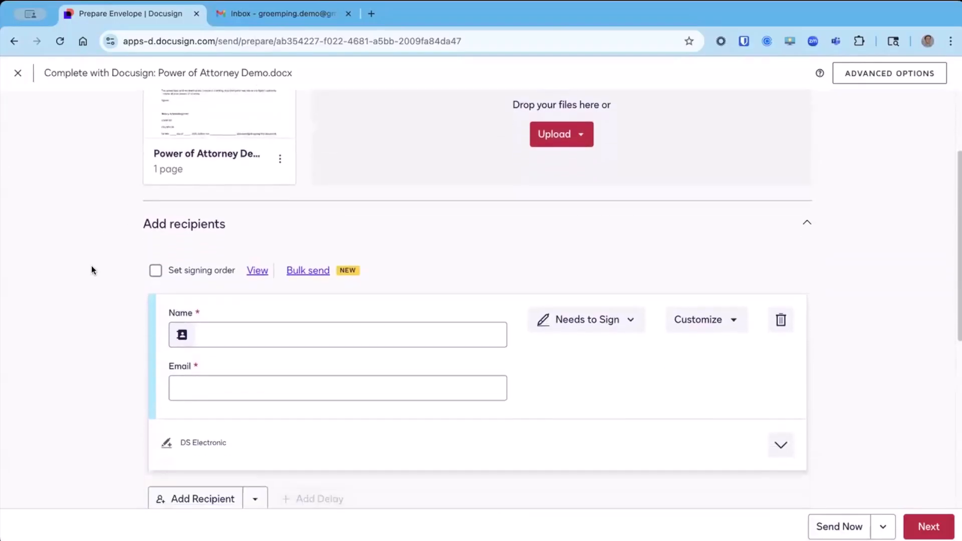
scroll(91, 268, "down", 2)
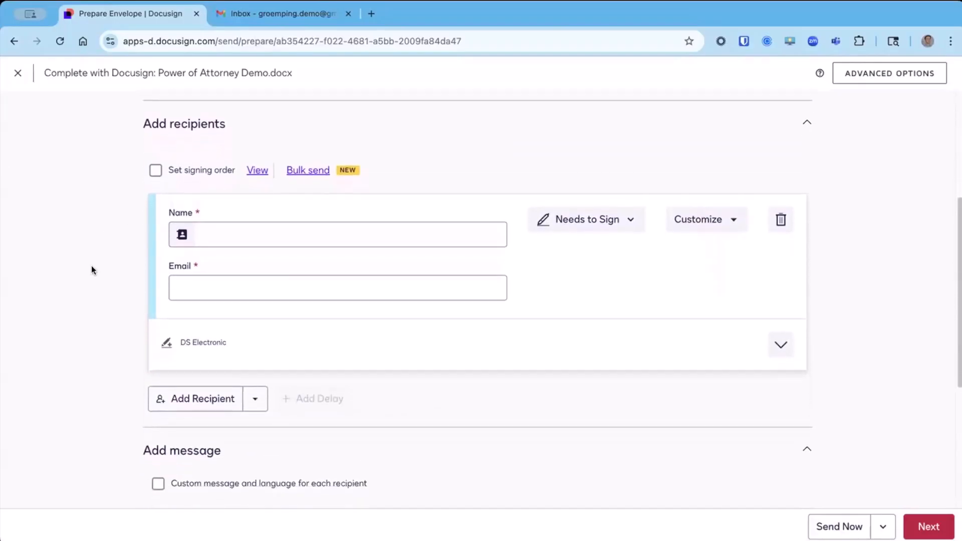
left_click(268, 238)
left_click(111, 243)
left_click(256, 402)
left_click(236, 426)
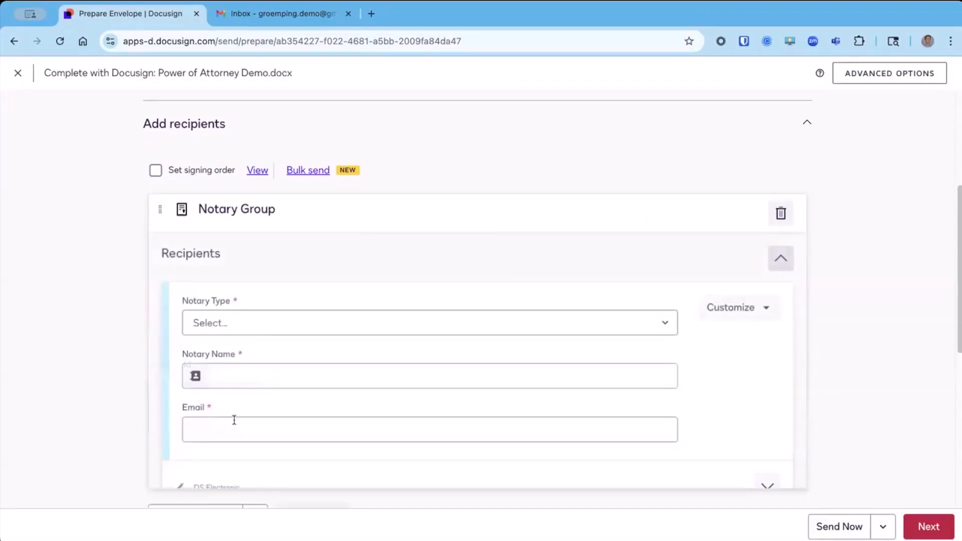
Set the notary group's notary type to Notary On-Demand.
scroll(238, 416, "down", 1)
scroll(239, 415, "down", 3)
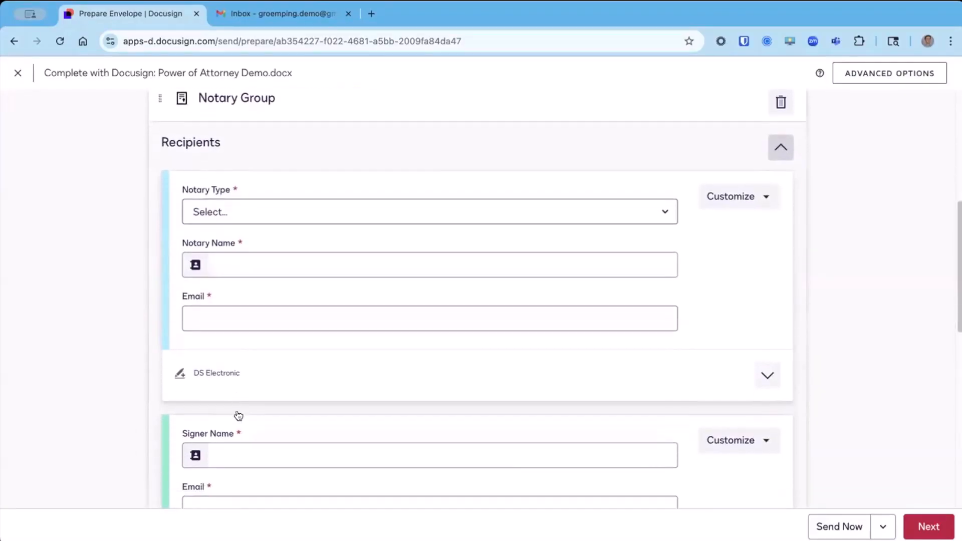
scroll(236, 415, "up", 1)
left_click(263, 235)
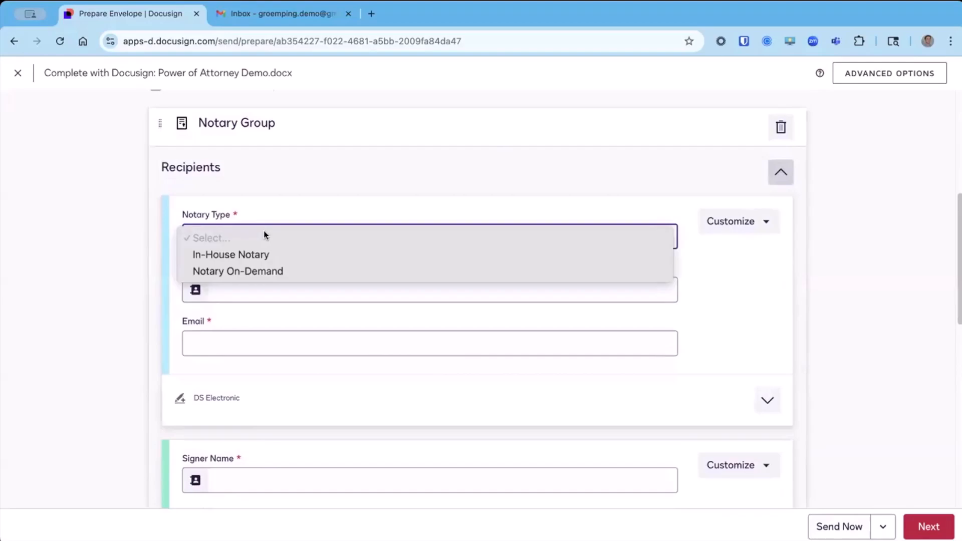
left_click(318, 270)
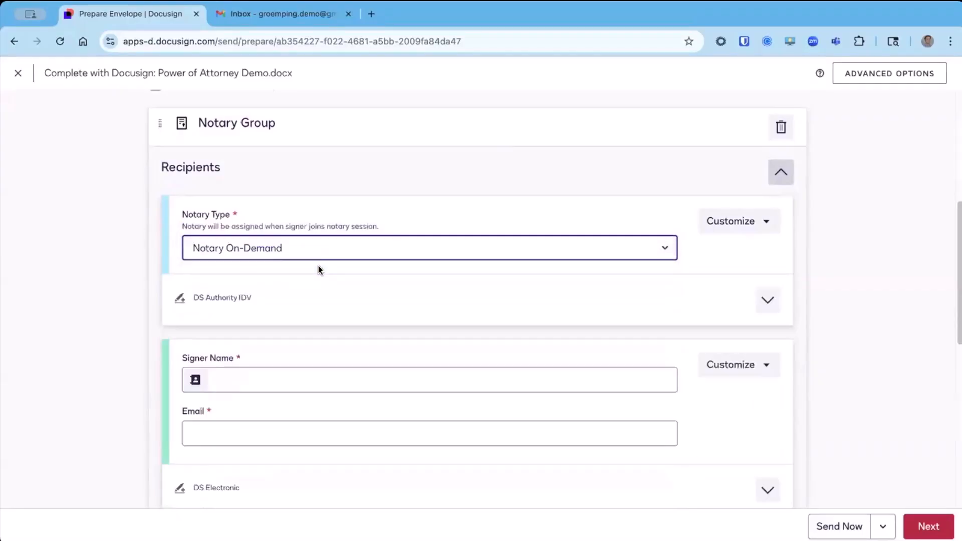
Fill in the notary group's signer name and e-mail by choosing the matching saved contact.
scroll(319, 270, "down", 3)
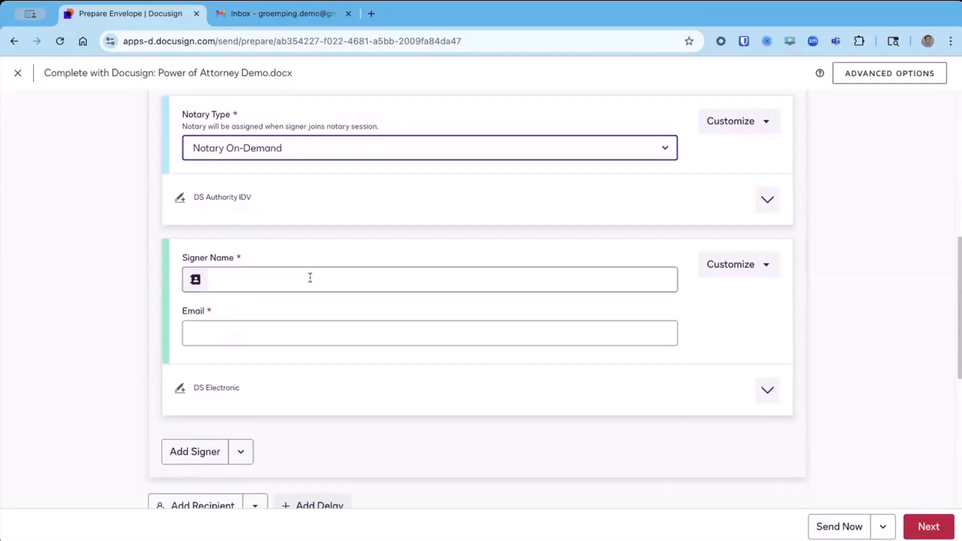
left_click(311, 278)
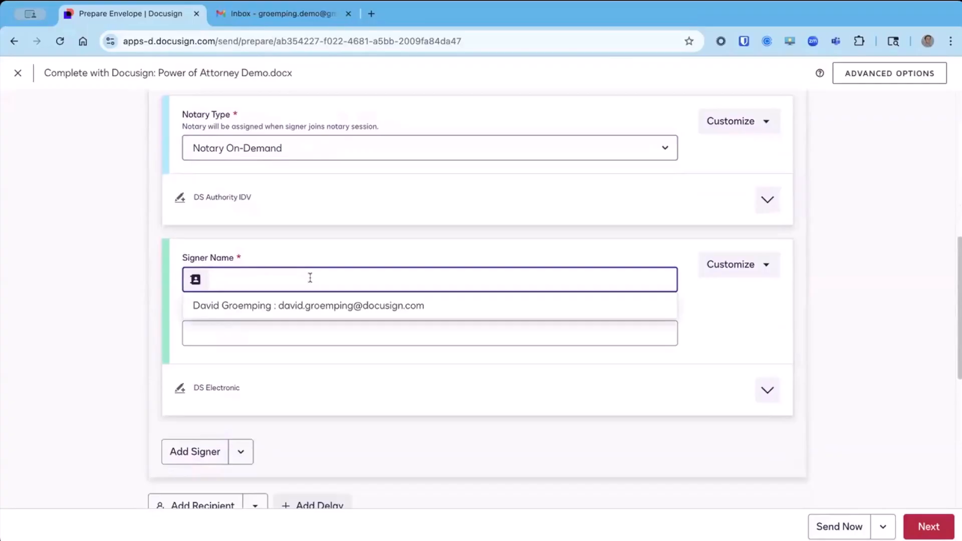
type("Sally Signer")
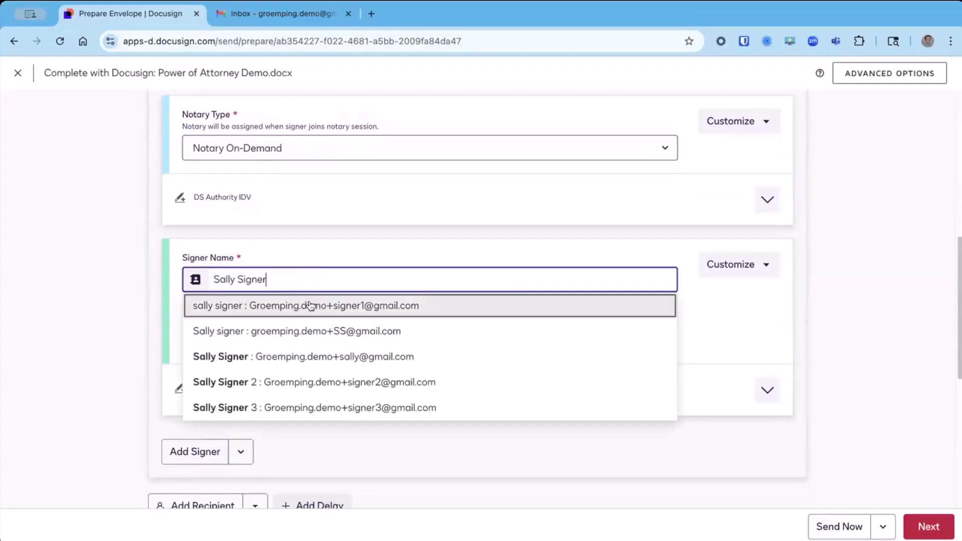
left_click(304, 355)
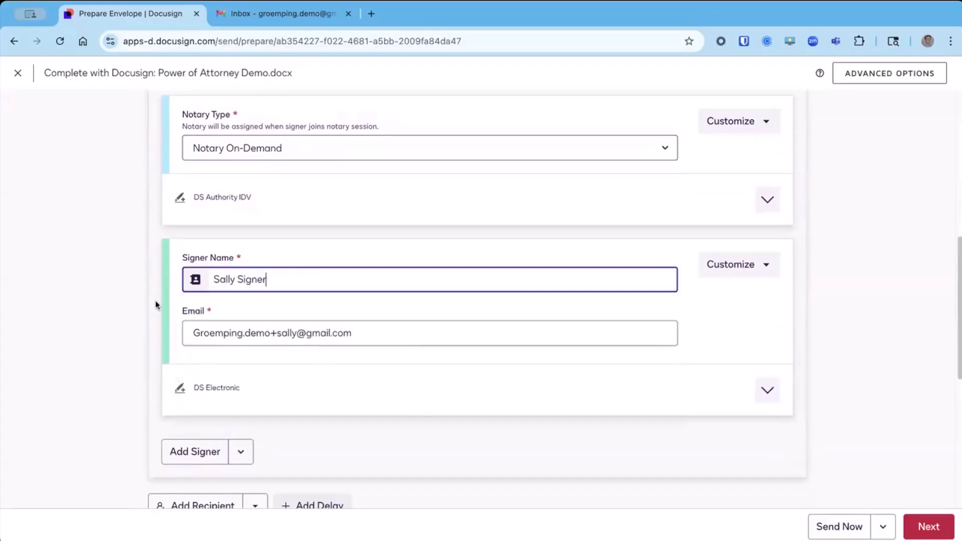
left_click(369, 333)
left_click(816, 323)
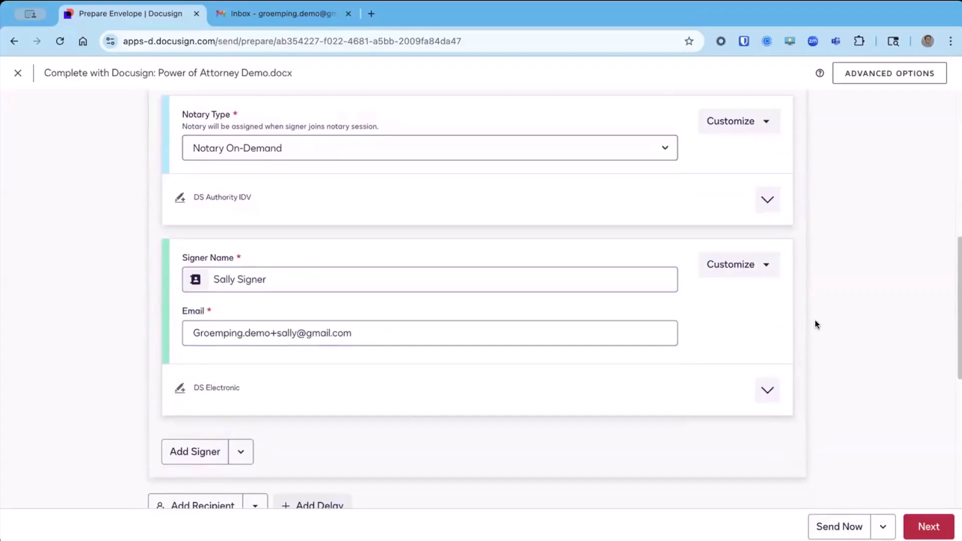
Add another blank recipient below the notary group.
scroll(817, 324, "up", 1)
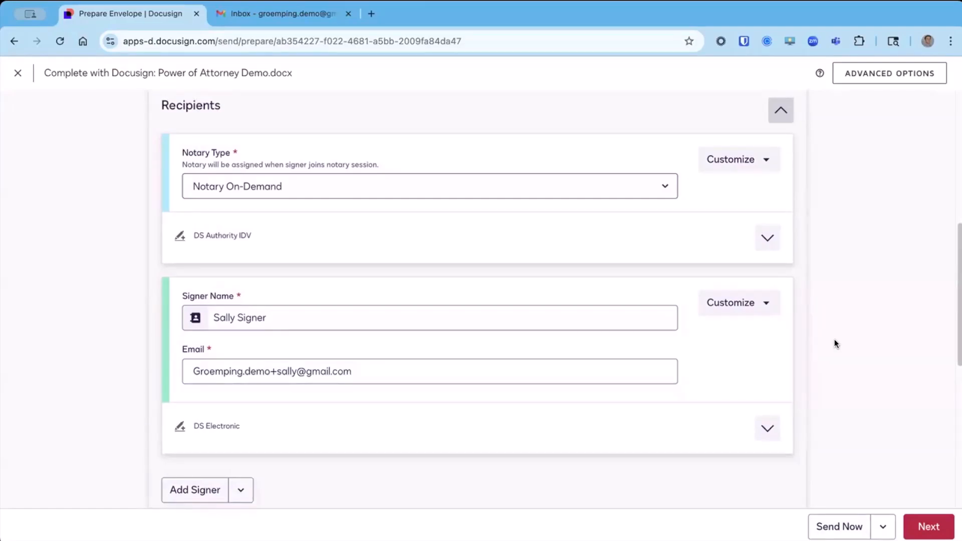
left_click(374, 313)
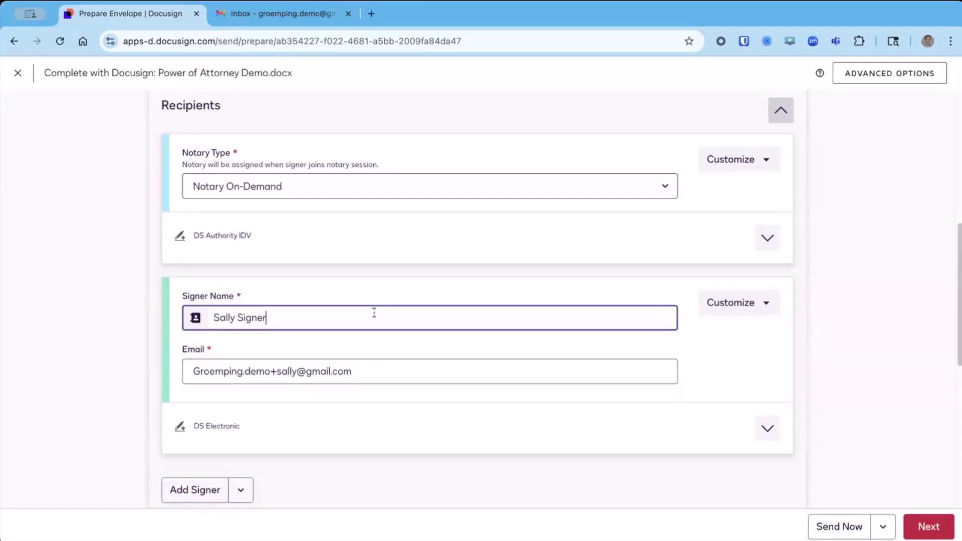
left_click(97, 335)
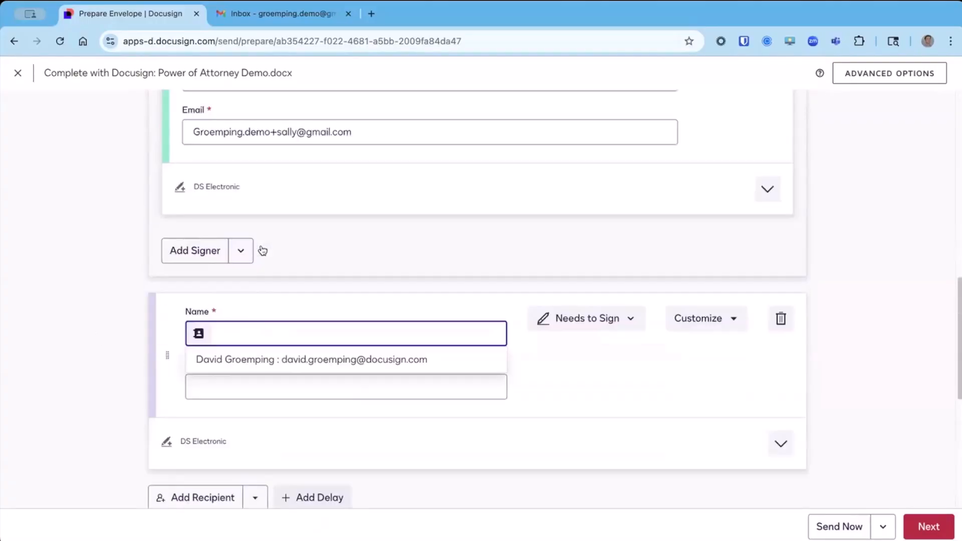
Enable the signing order and set the notary group's order number to 3 so it follows the blank recipient.
scroll(263, 251, "up", 7)
left_click(155, 135)
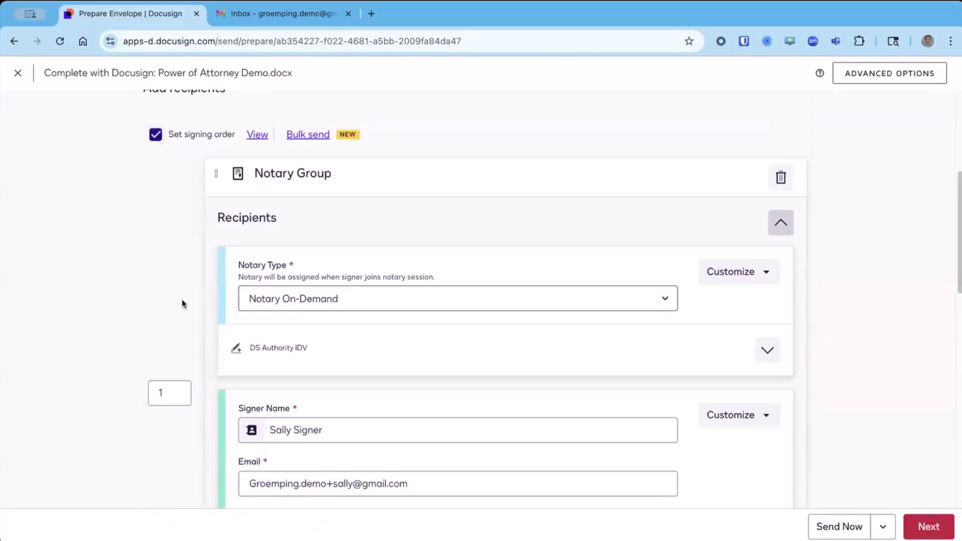
double_click(169, 393)
type("2")
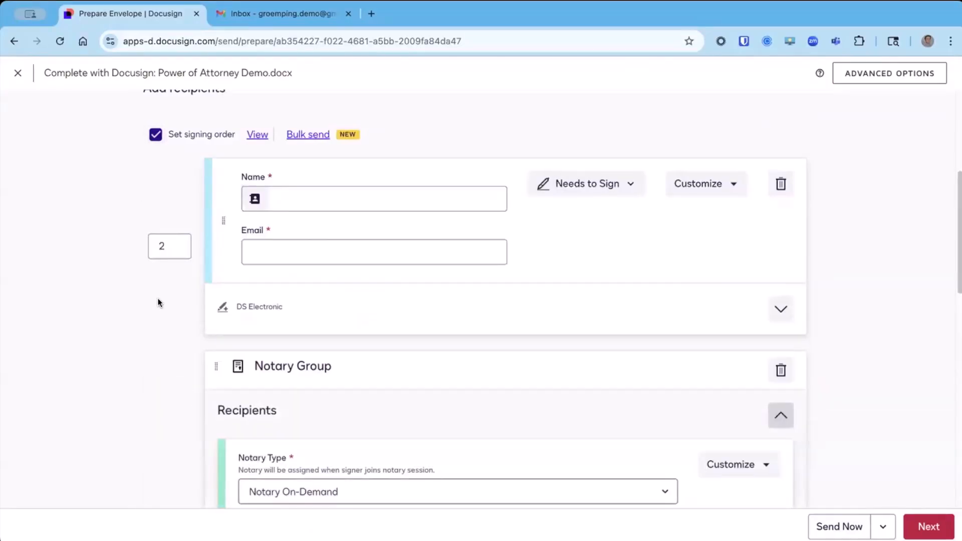
Remove the blank recipient placed ahead of the notary group.
scroll(158, 300, "up", 1)
left_click(305, 222)
left_click(563, 260)
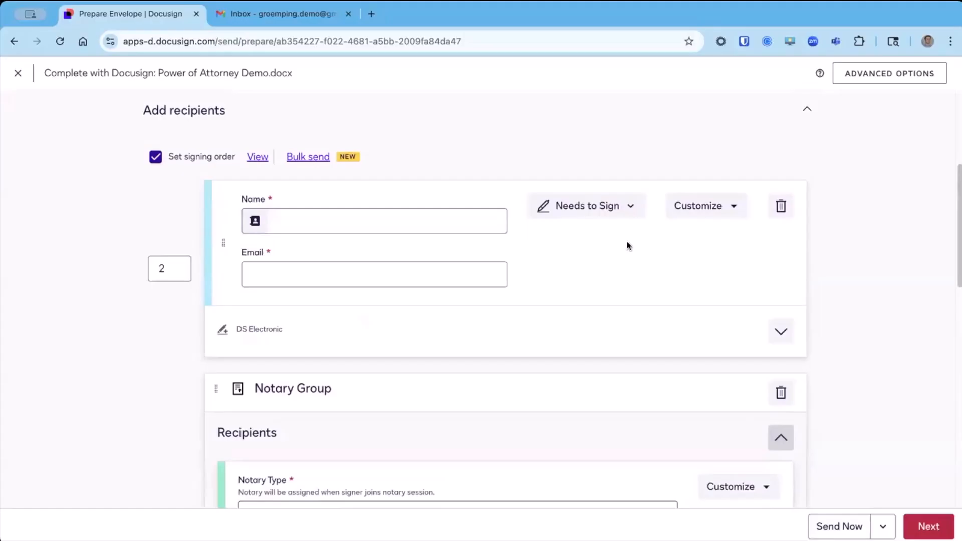
left_click(781, 206)
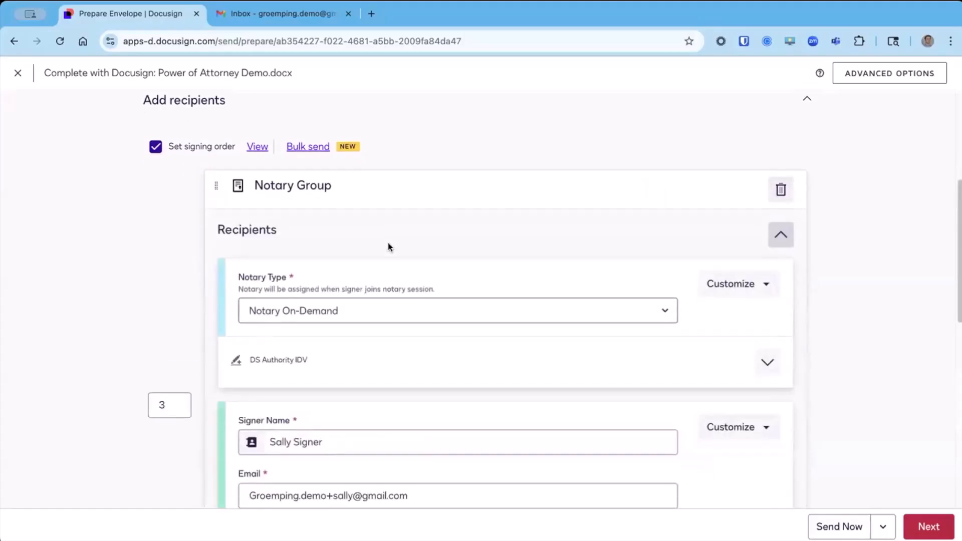
Shorten the e-mail subject to "Complete with Docusign: Power of Attorney Demo" and continue to adding fields.
scroll(388, 243, "down", 5)
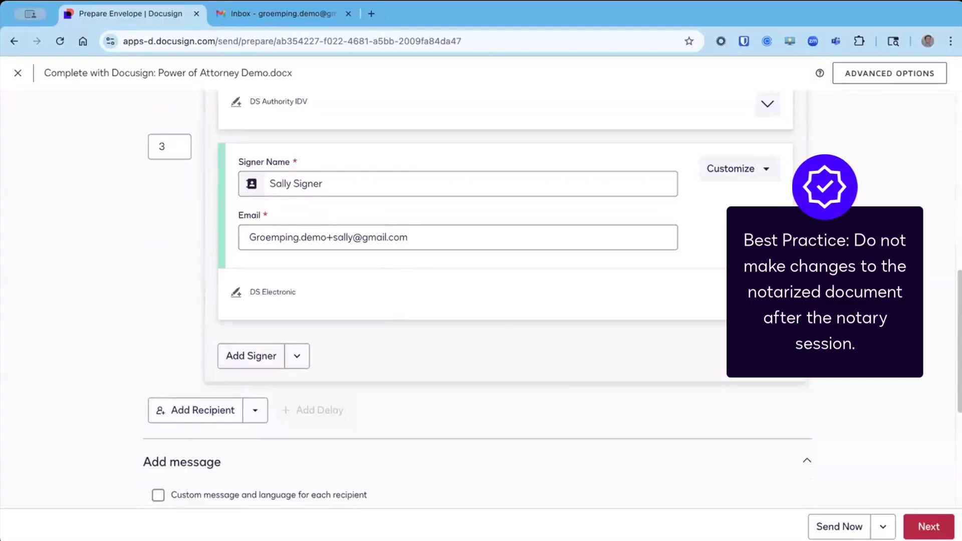
scroll(441, 319, "down", 5)
left_click(440, 319)
key("BackSpace")
key("BackSpace")
key("BackSpace")
key("BackSpace")
key("BackSpace")
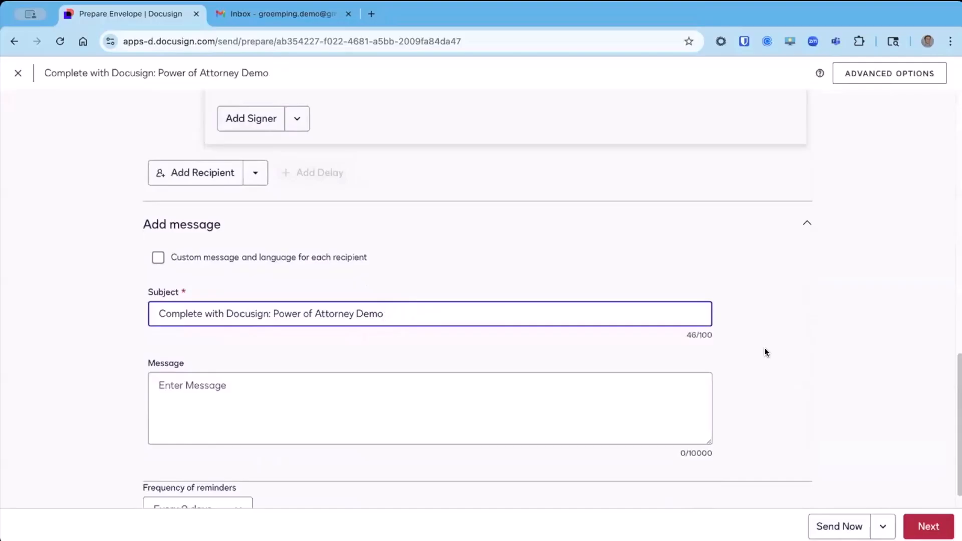
left_click(936, 529)
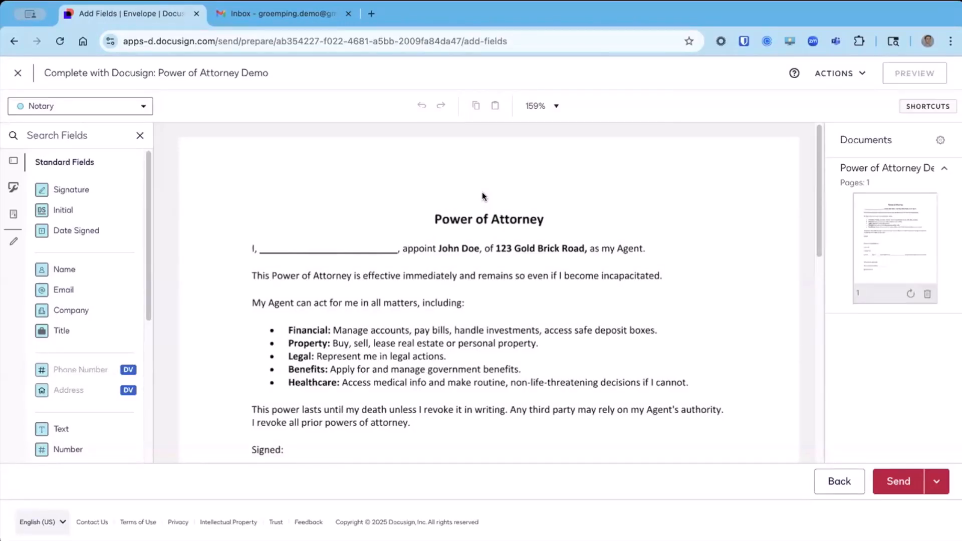
Place a text field for the signer on the blank line after "I," and widen it to fill the blank.
left_click(144, 111)
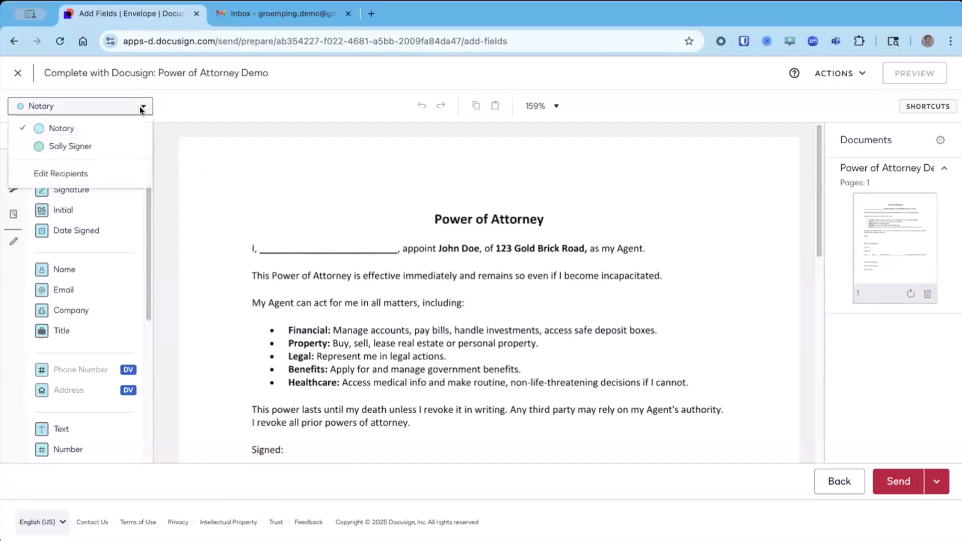
left_click(96, 147)
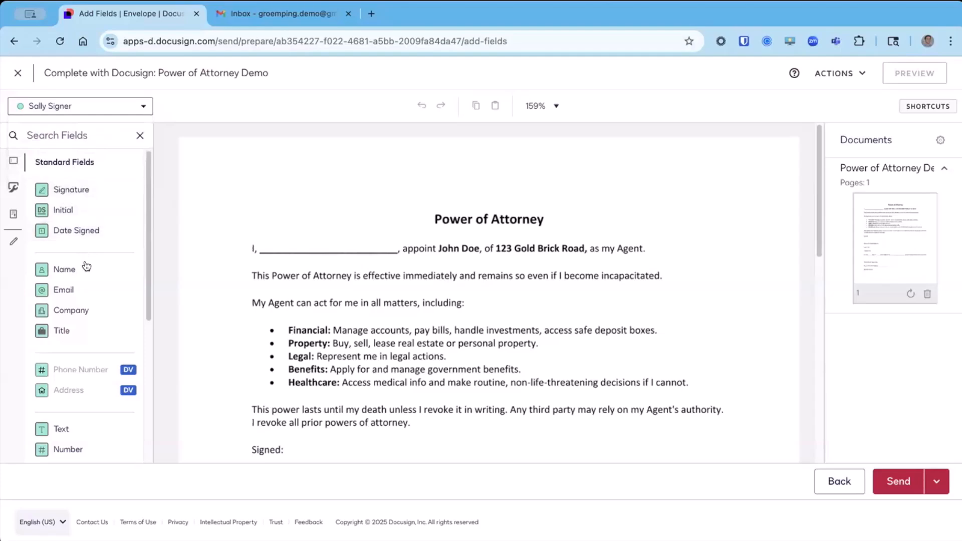
left_click_drag(56, 429, 263, 246)
left_click_drag(337, 259, 394, 245)
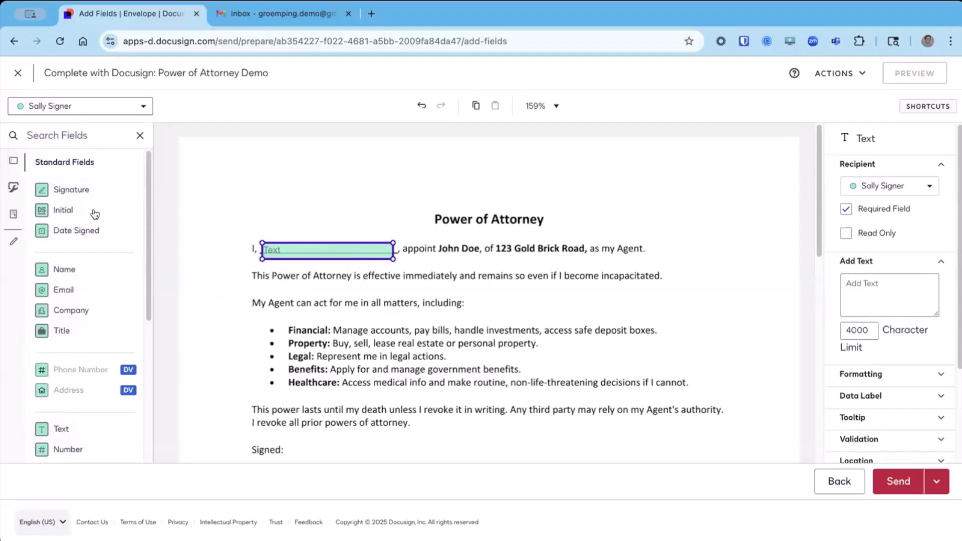
Place a Full Name field for the signer above the opening sentence and delete it.
left_click_drag(78, 276, 258, 206)
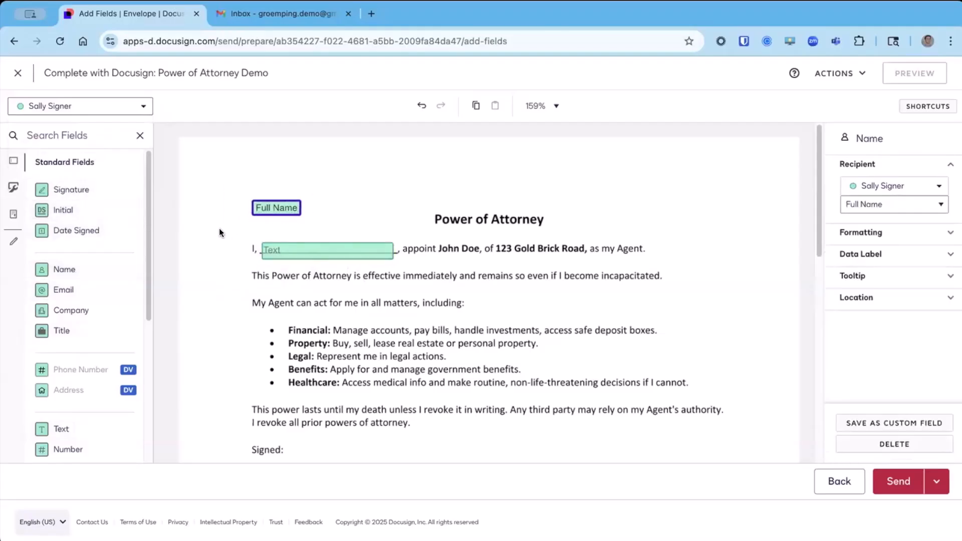
key("Delete")
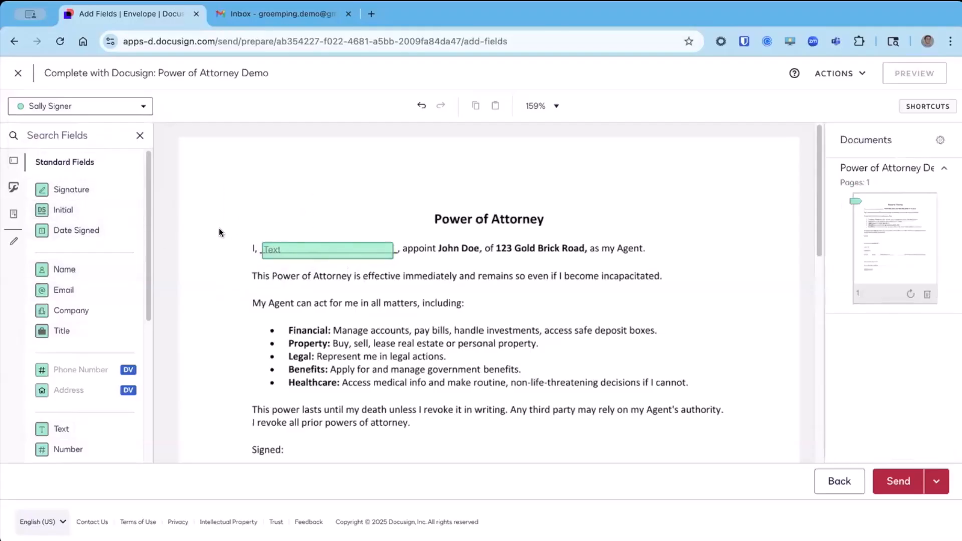
Widen the signer's text field slightly to cover the blank line in the opening sentence.
left_click(309, 249)
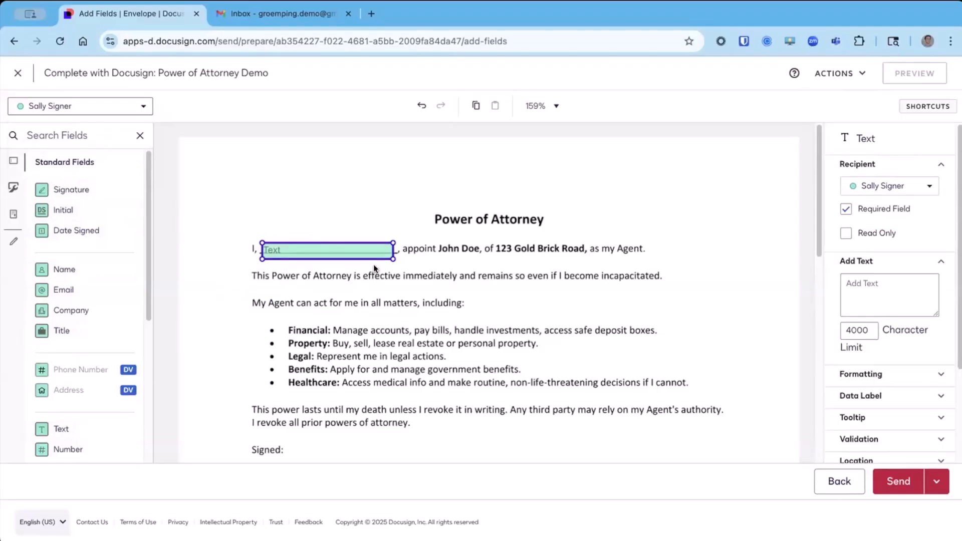
left_click_drag(393, 259, 394, 259)
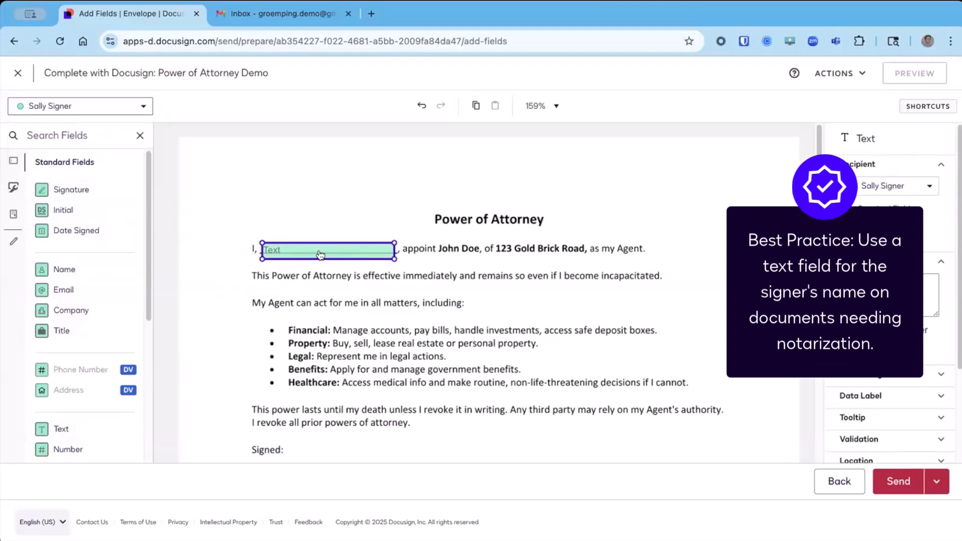
Try a Full Name field near the top of the page, remove it, and reselect the signer's text field.
left_click_drag(248, 177, 264, 179)
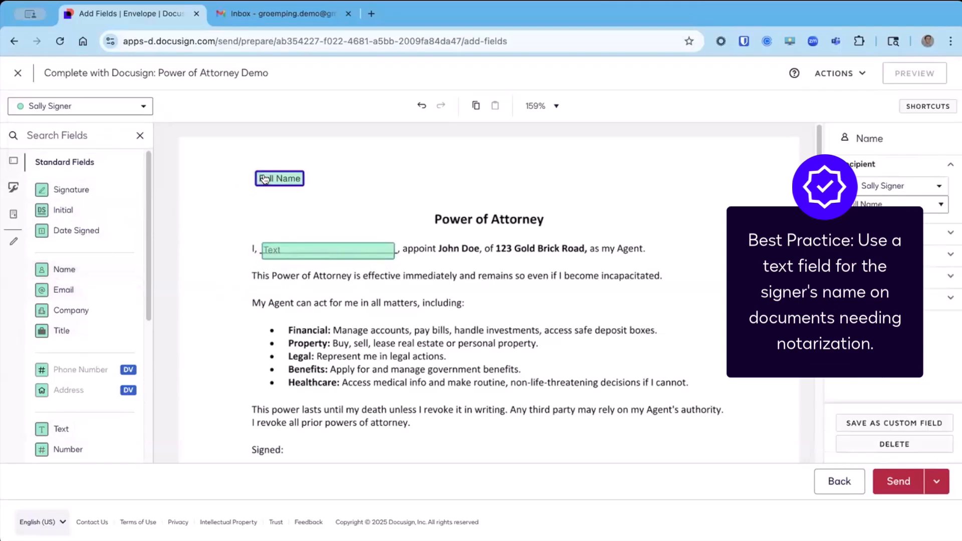
key("Delete")
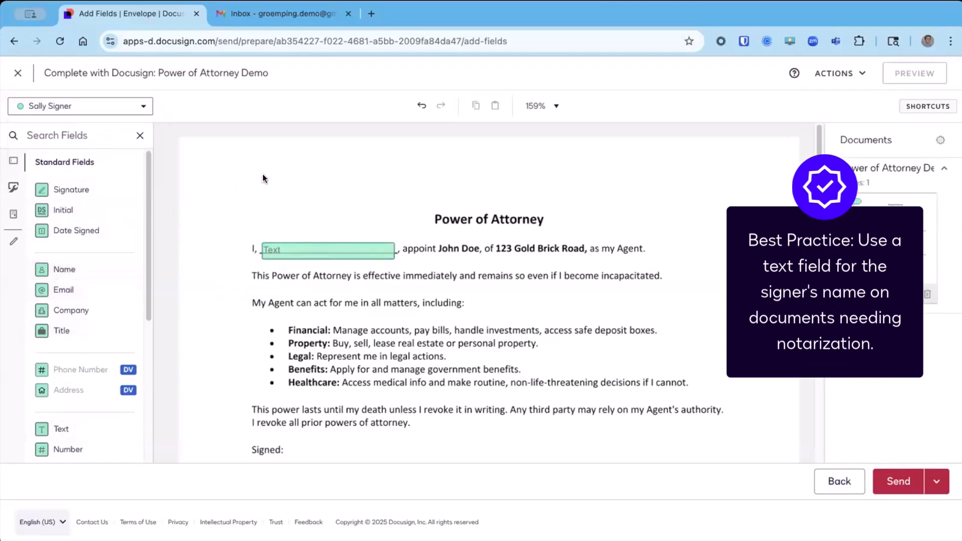
left_click(288, 256)
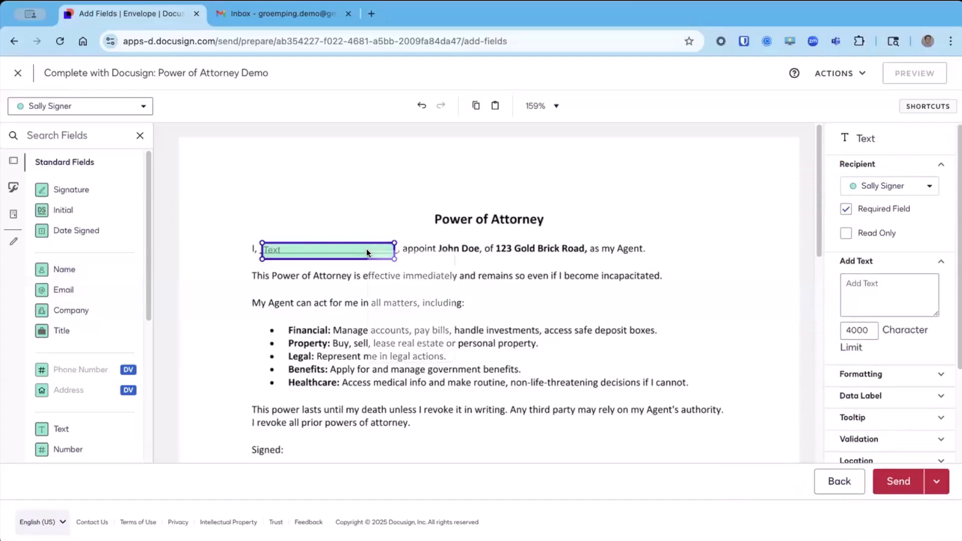
Copy the signer's text field onto the blank after "before me," and narrow the copy to fit the line.
right_click(367, 252)
scroll(400, 287, "down", 1)
scroll(434, 284, "down", 5)
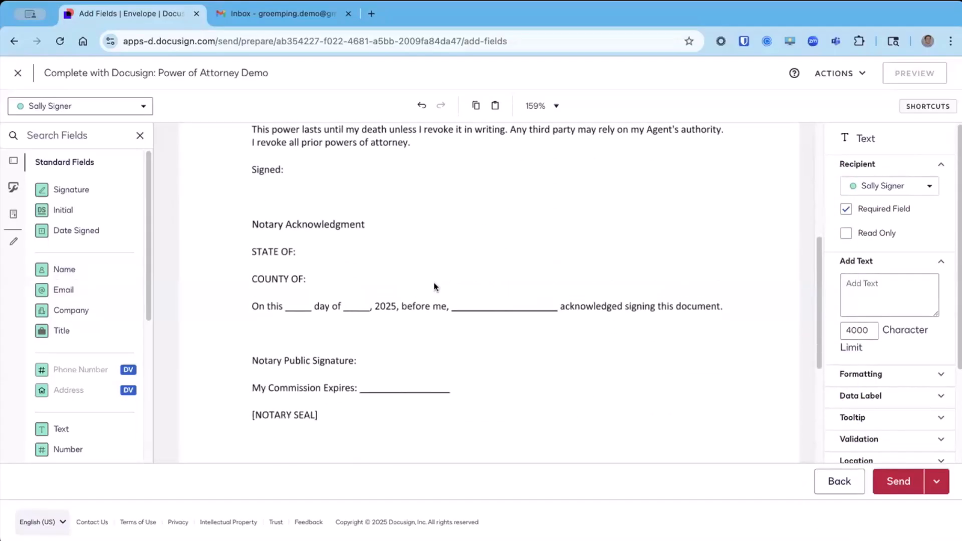
right_click(462, 286)
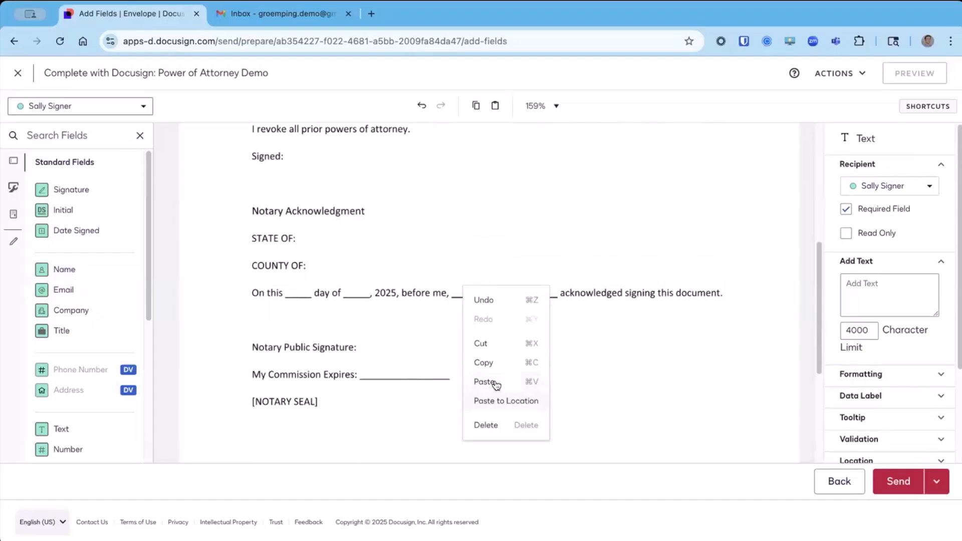
left_click(495, 398)
left_click_drag(504, 296, 495, 295)
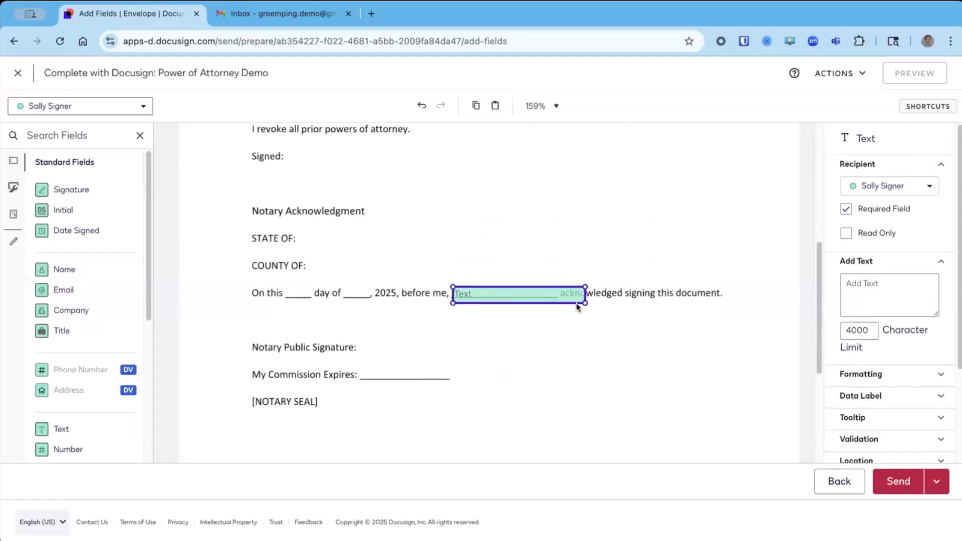
left_click_drag(584, 303, 556, 297)
scroll(402, 306, "up", 5)
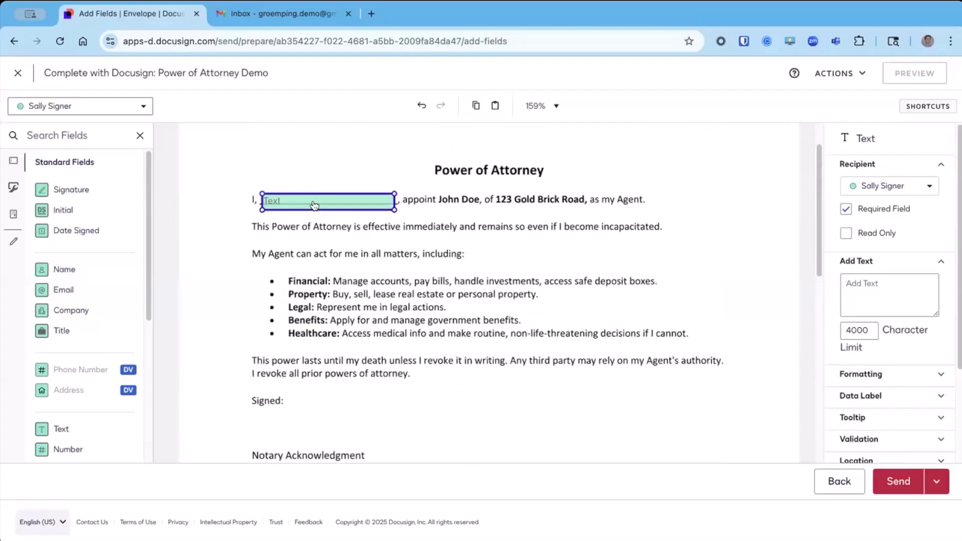
scroll(435, 371, "down", 3)
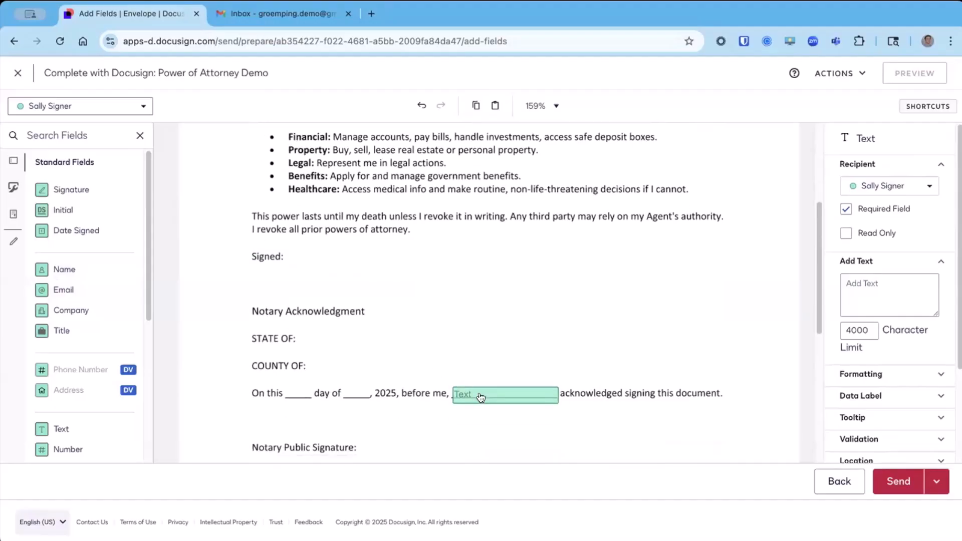
left_click(477, 394)
Place a Signature field for the signer beside "Signed:" above the Notary Acknowledgment section.
left_click_drag(266, 241, 291, 251)
scroll(423, 261, "up", 2)
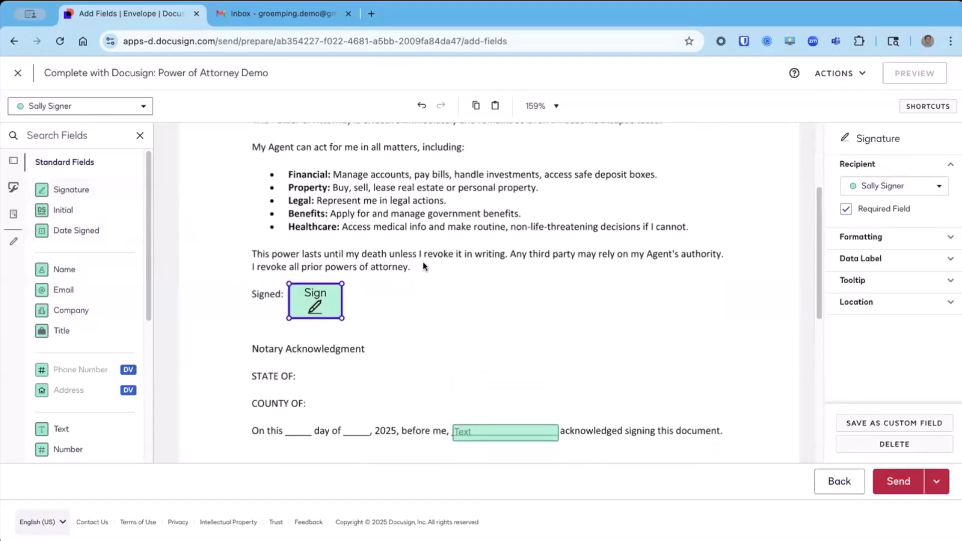
scroll(423, 262, "down", 5)
scroll(423, 262, "up", 5)
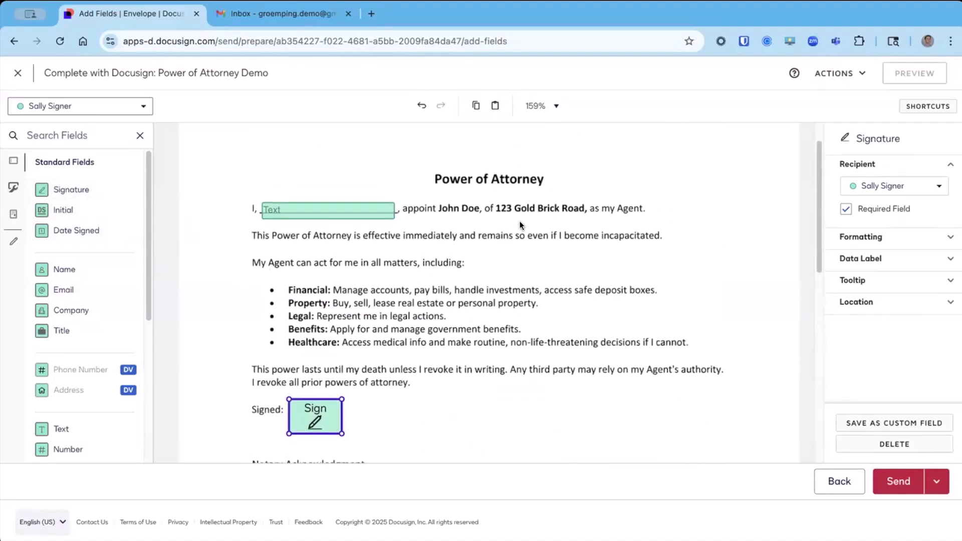
Set Notary as the active recipient and place a compact Signature field beside "Notary Public Signature:".
left_click(83, 106)
left_click(71, 125)
scroll(448, 269, "down", 3)
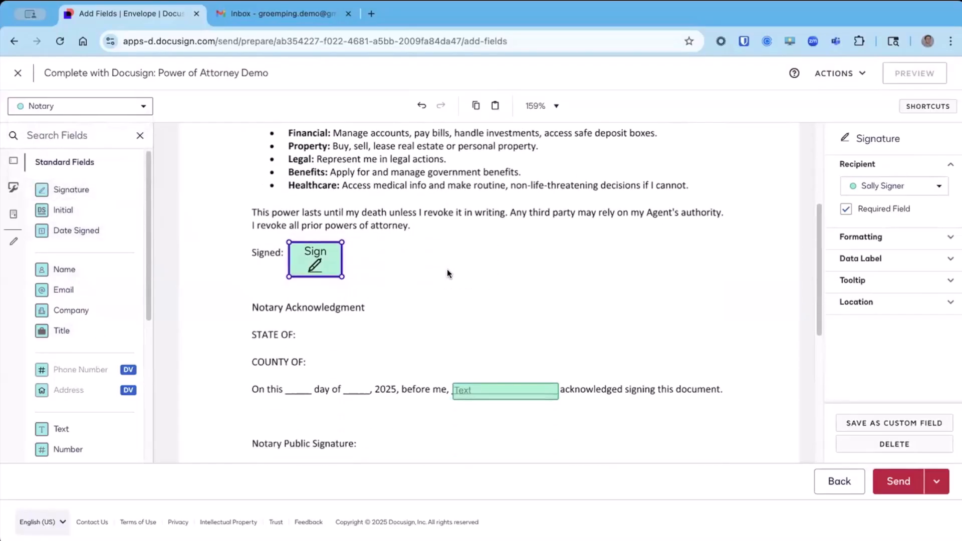
scroll(447, 270, "down", 3)
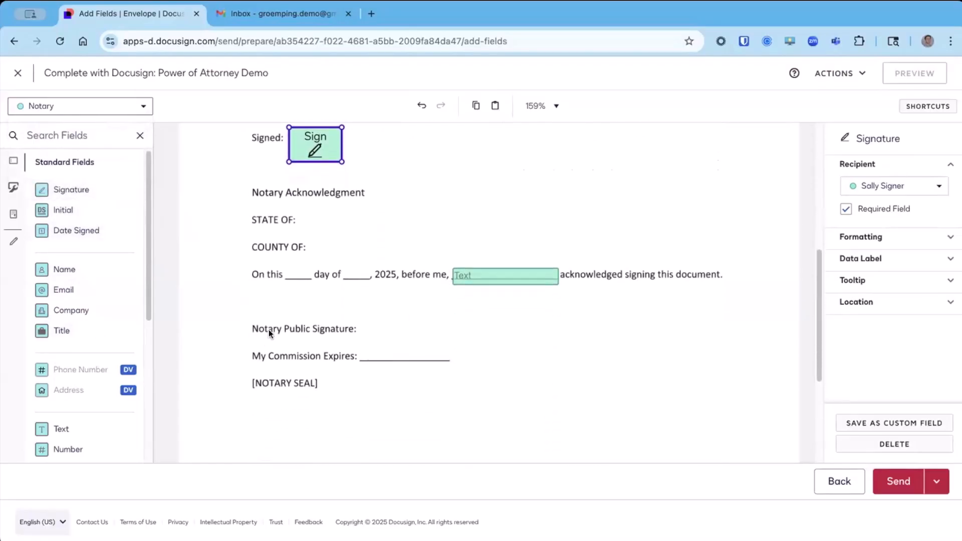
left_click(356, 325)
mouse_move(71, 190)
left_mouse_down()
mouse_move(340, 293)
mouse_move(406, 339)
left_mouse_up()
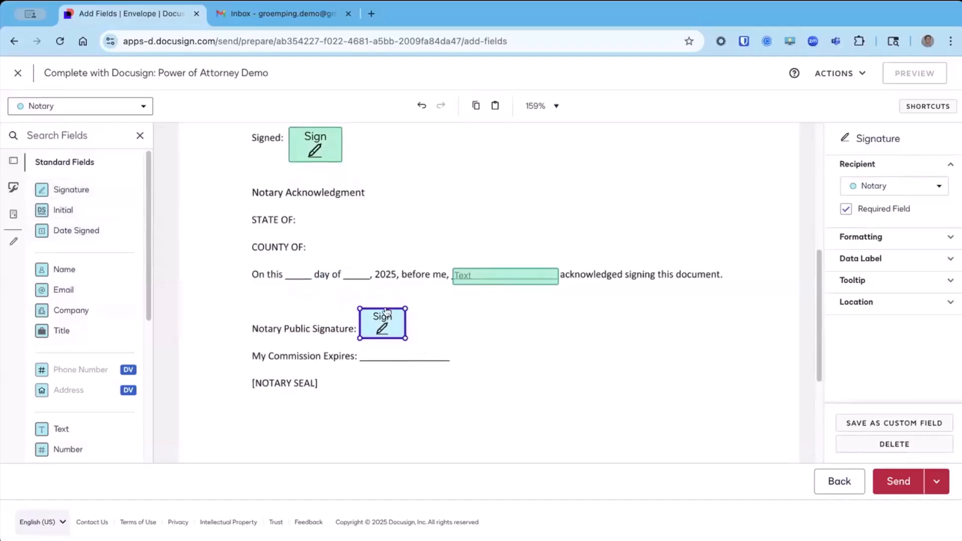
Place a text field for the notary on the blank after "On this" and shrink it to fit.
left_click(298, 275)
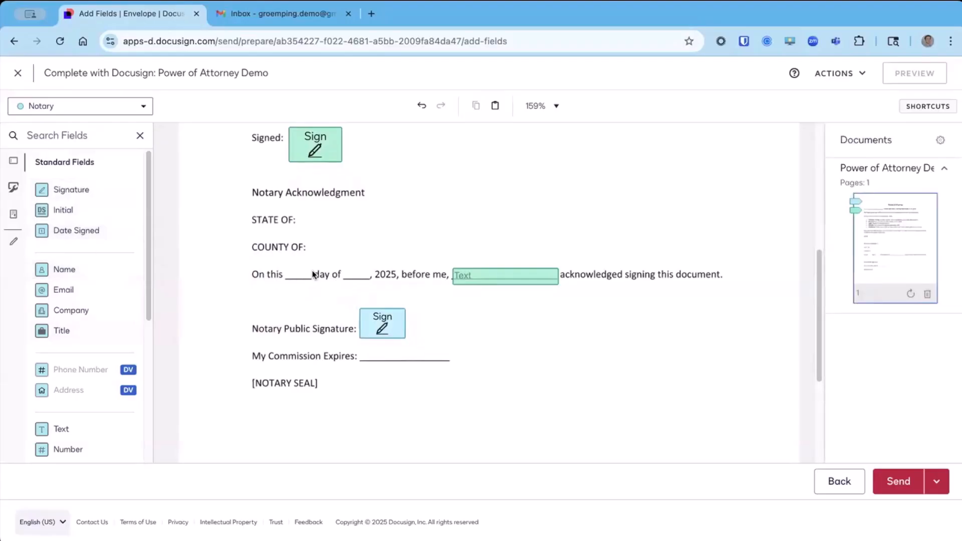
left_click_drag(61, 429, 284, 271)
left_click_drag(362, 289, 314, 284)
Copy the notary's text field onto the blank after "day of" and align the two fields along their top edges.
right_click(299, 278)
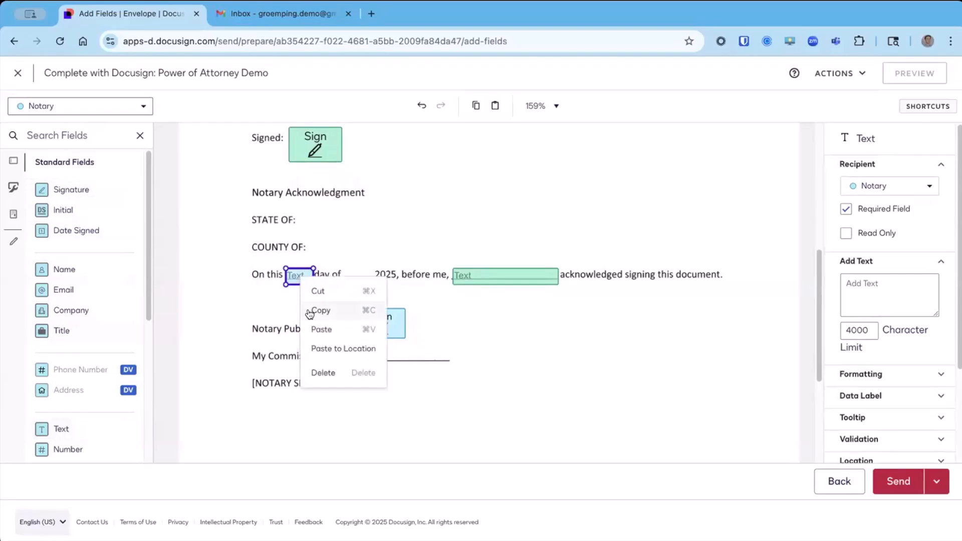
left_click(309, 313)
right_click(346, 264)
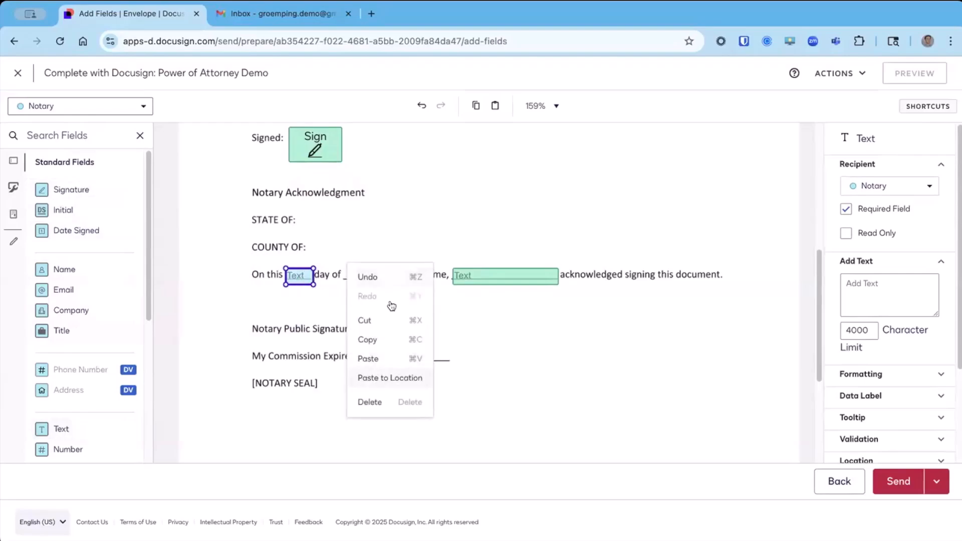
left_click(374, 377)
left_click_drag(355, 274, 357, 281)
left_click_drag(249, 262, 402, 290)
left_click(885, 166)
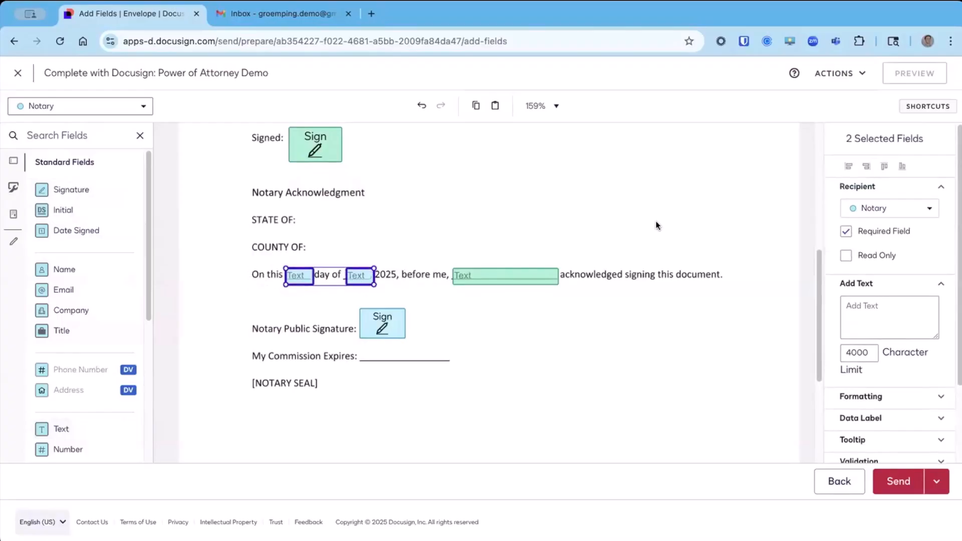
left_click(435, 269)
left_click(359, 281)
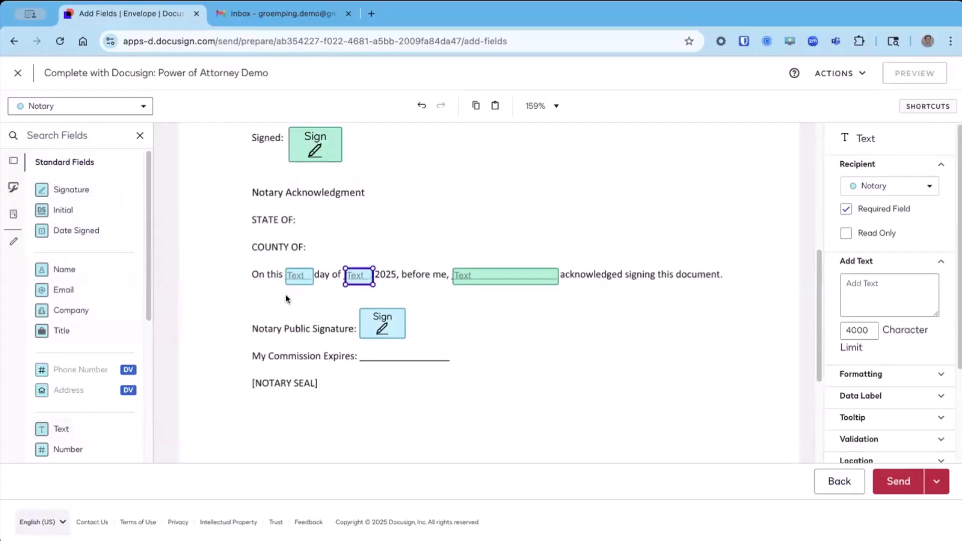
left_click(420, 282)
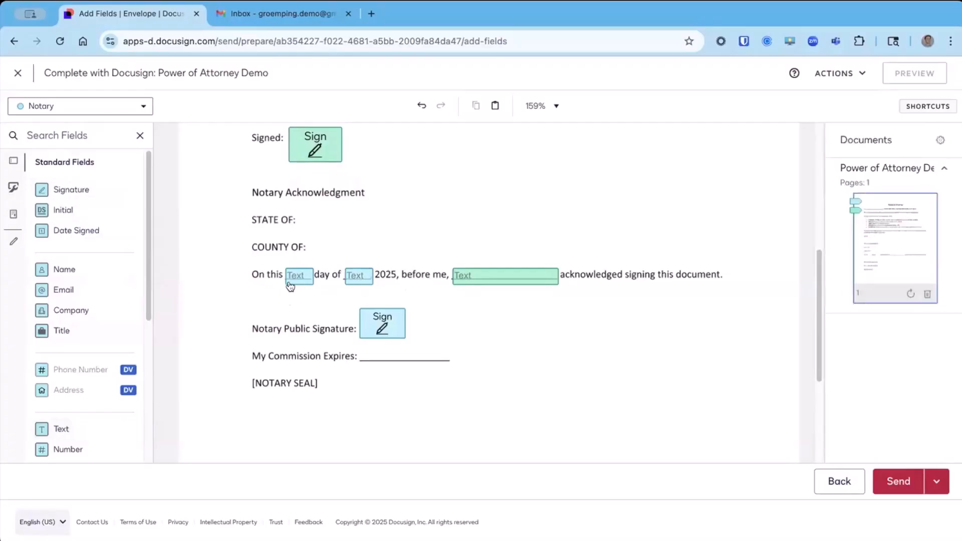
left_click_drag(270, 275, 395, 286)
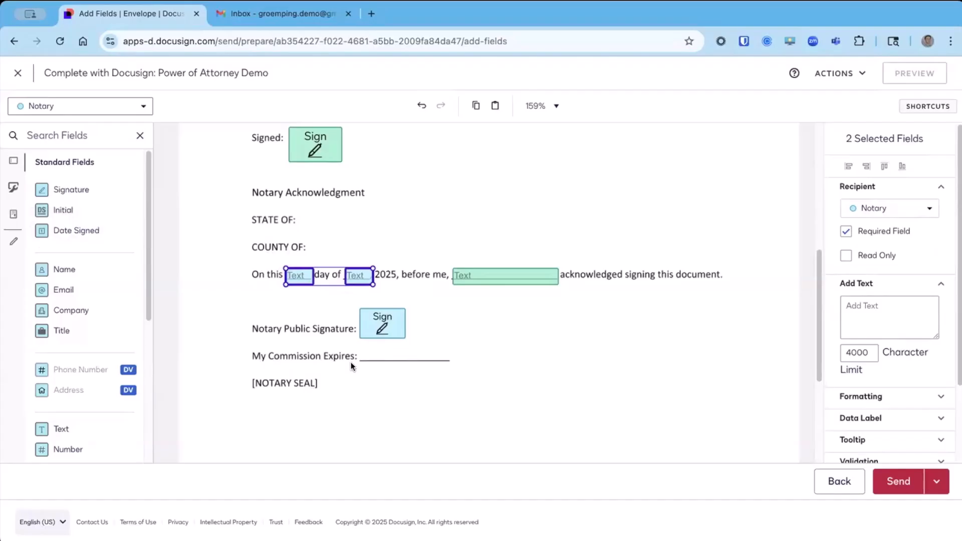
Open the notary fields and compare their availability for the signer and the Notary recipient.
left_click(13, 219)
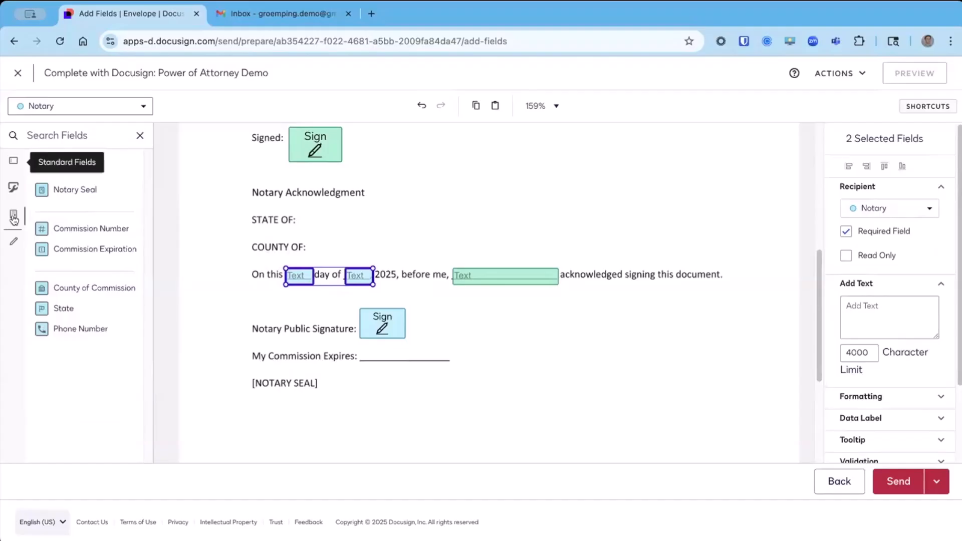
left_click(144, 107)
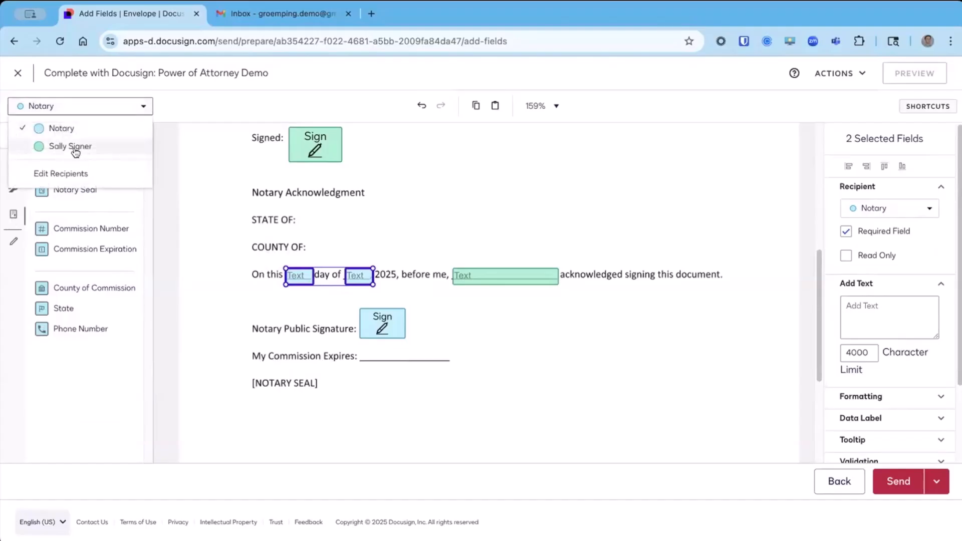
left_click(75, 148)
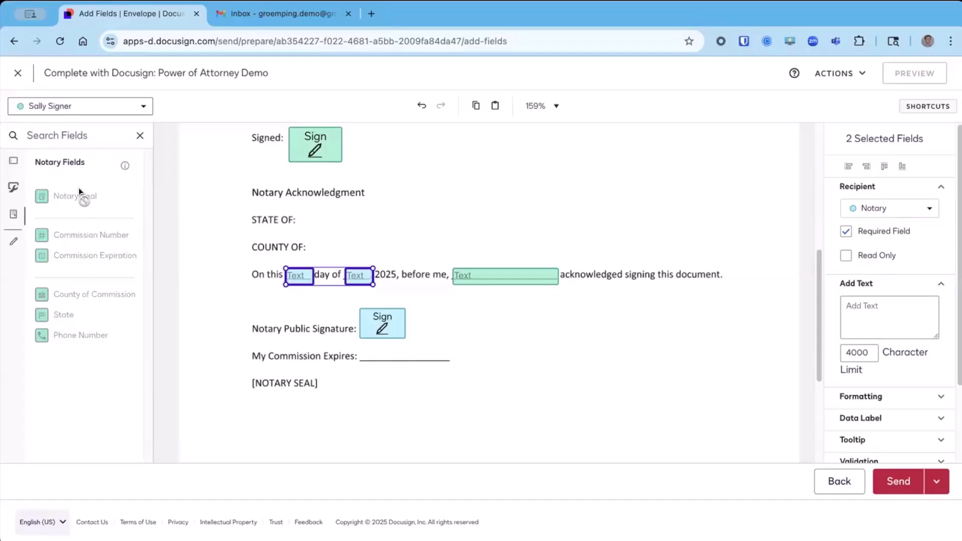
left_click(143, 107)
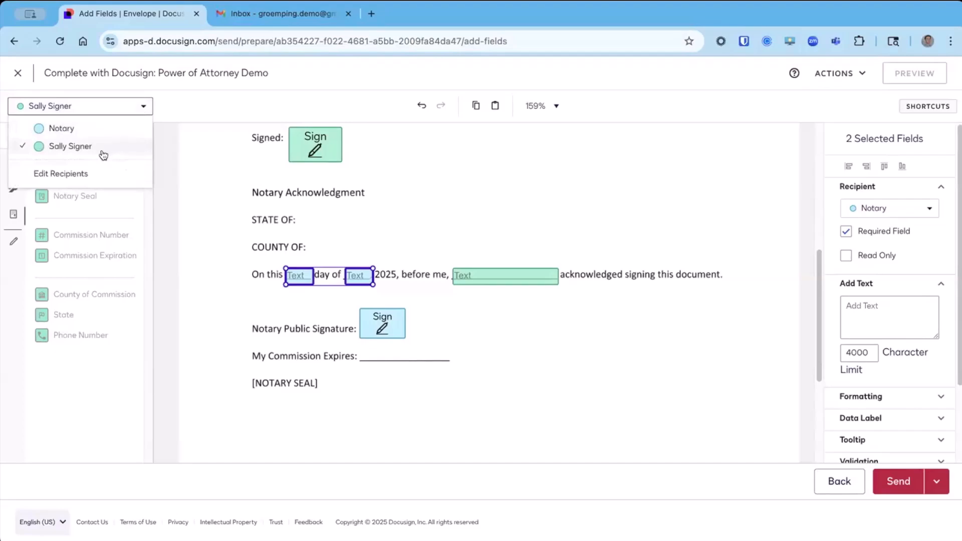
left_click(86, 130)
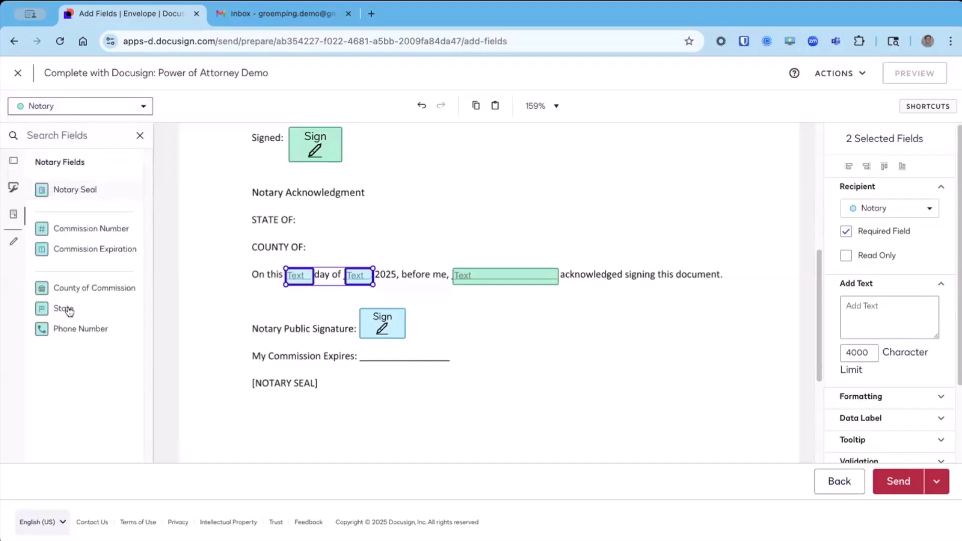
Place the notary's State field after "STATE OF:" and the County of Commission field after "COUNTY OF:".
left_click_drag(69, 309, 300, 218)
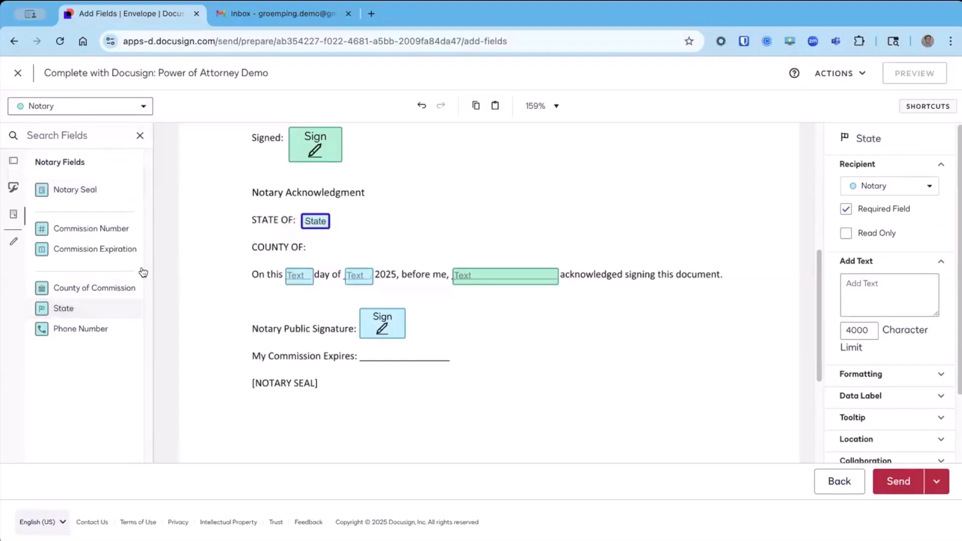
left_click_drag(94, 287, 310, 245)
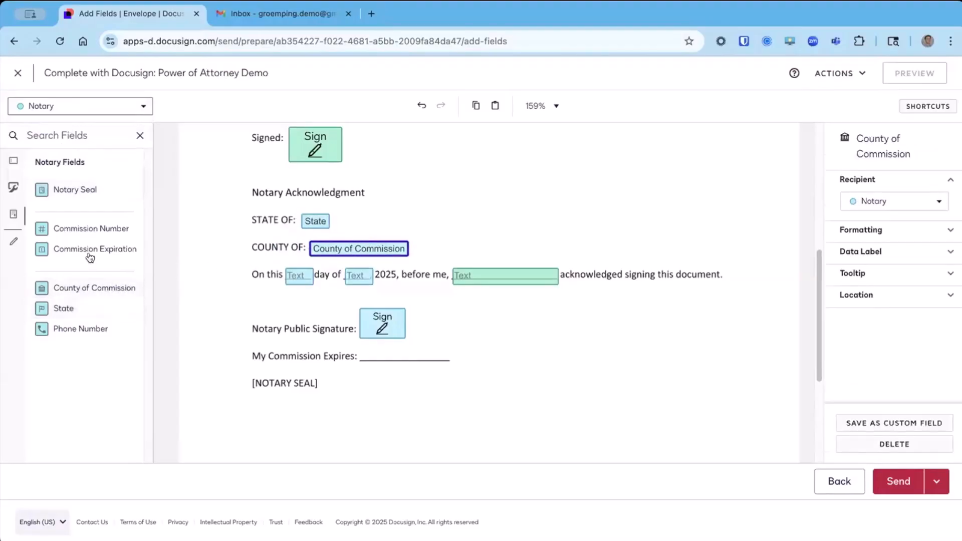
Place a Commission Expiration field on the "My Commission Expires:" blank and a Notary Seal field beside "[NOTARY SEAL]".
left_click_drag(90, 249, 372, 352)
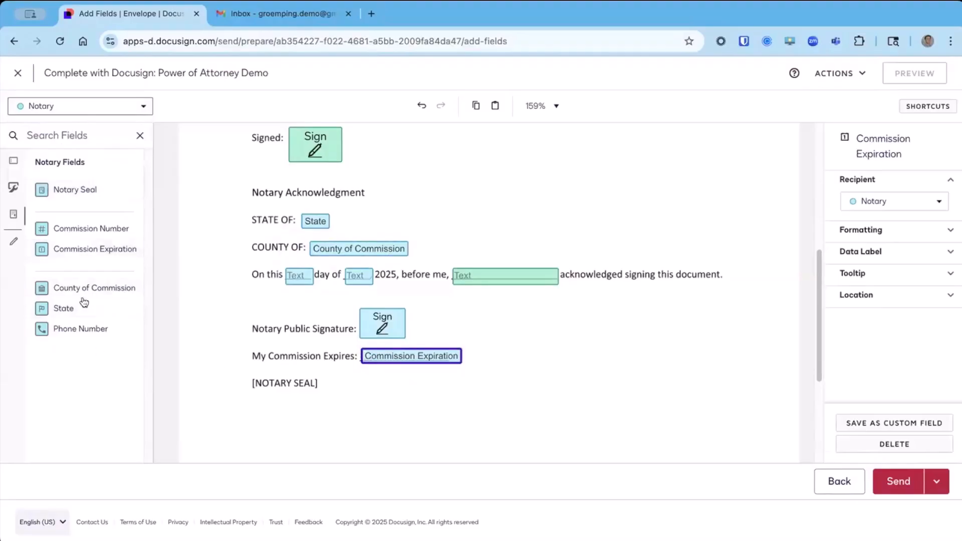
left_click_drag(76, 193, 329, 376)
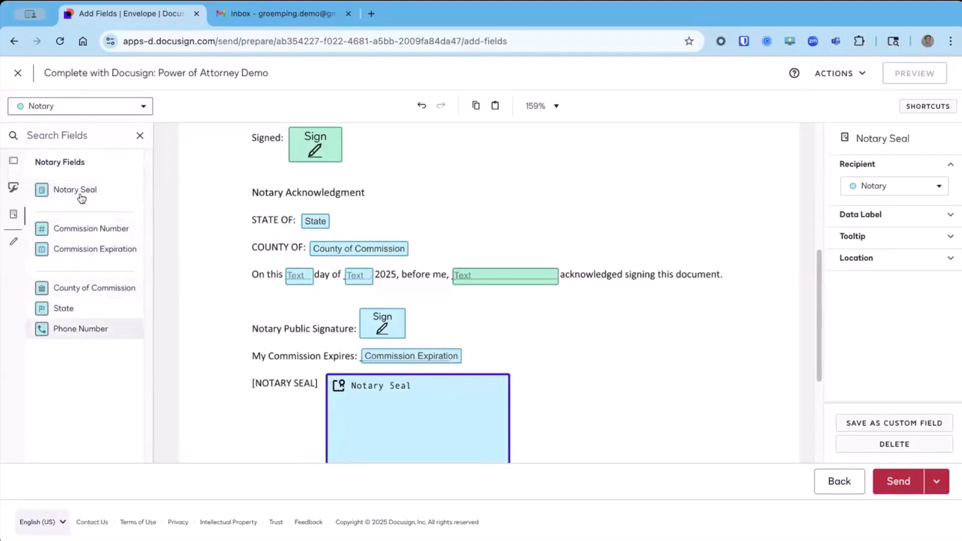
left_click(564, 324)
Place a large text field for the notary below the Notary Seal field and make it optional.
scroll(564, 324, "down", 1)
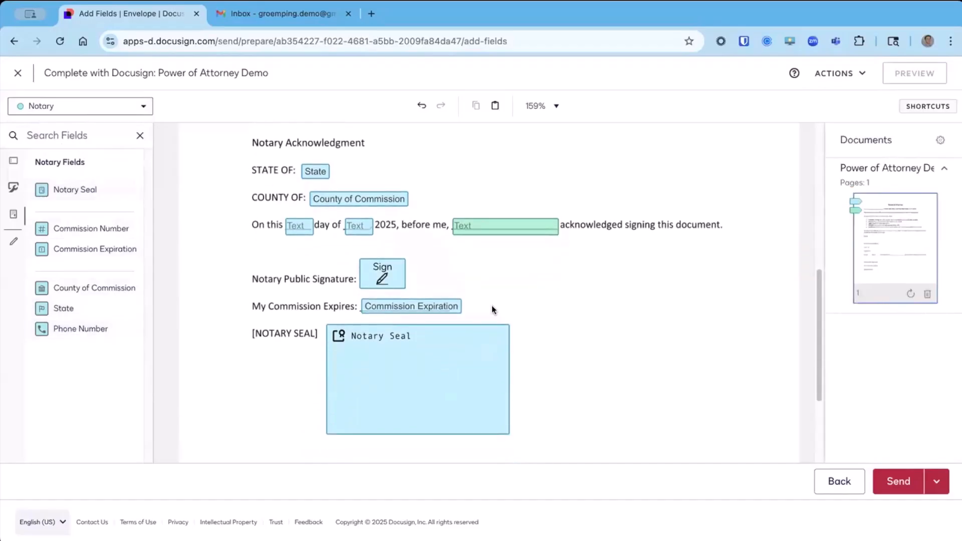
left_click(13, 164)
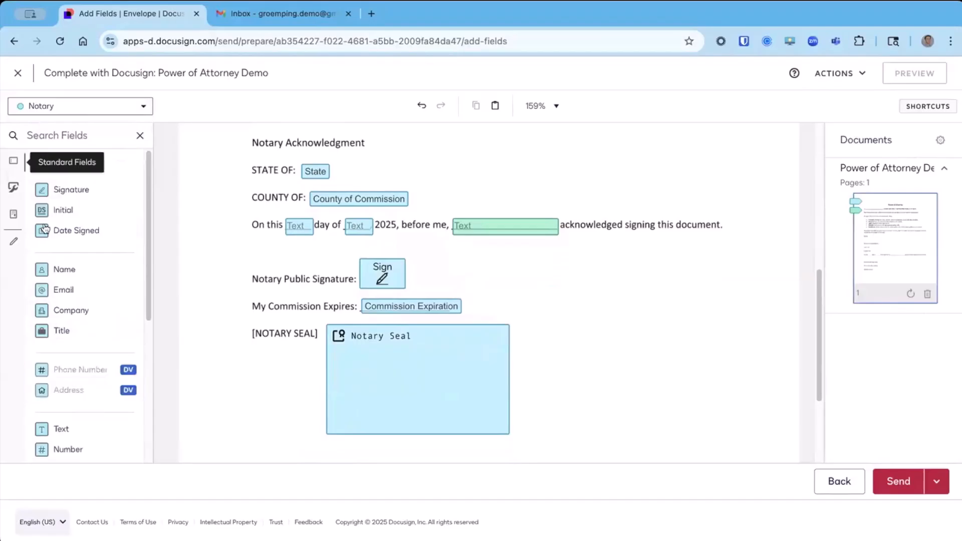
scroll(111, 393, "down", 1)
scroll(235, 359, "down", 2)
left_click_drag(61, 376, 308, 358)
left_click_drag(388, 374, 656, 432)
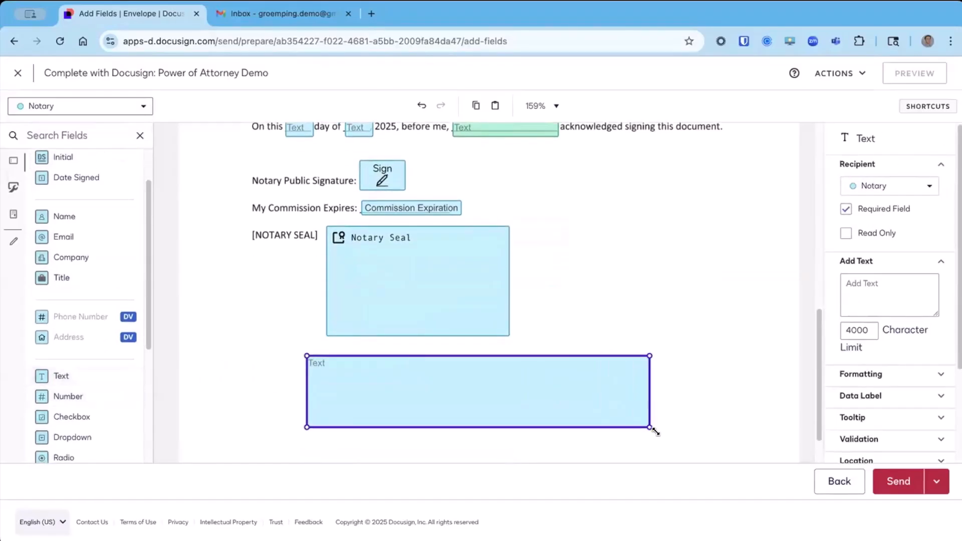
left_click(847, 210)
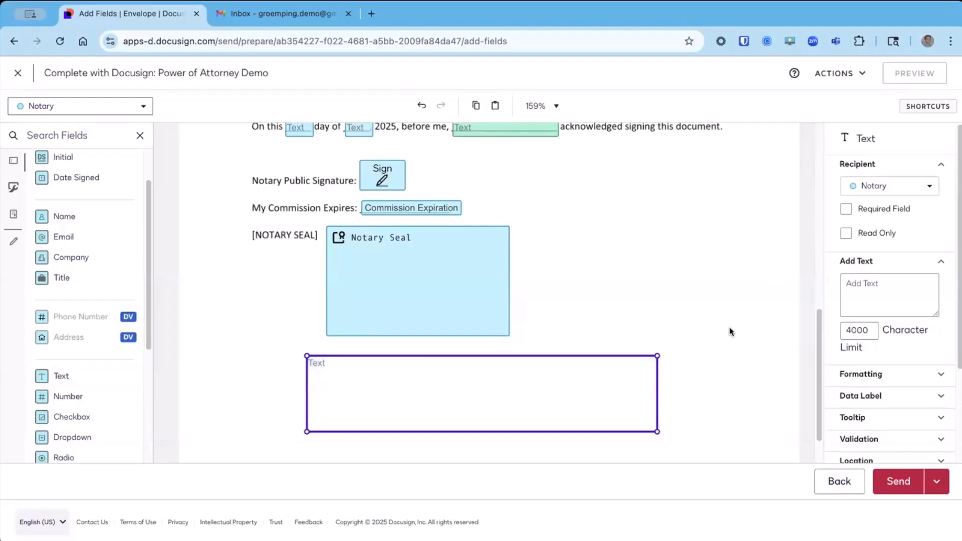
left_click(621, 327)
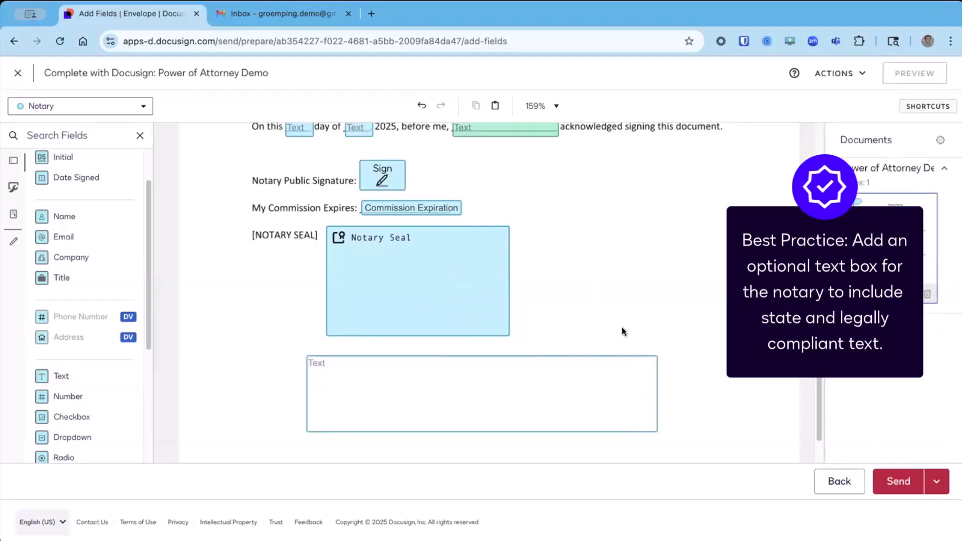
Review the notary's text box below the seal and the signer's text field in the opening sentence.
left_click(602, 399)
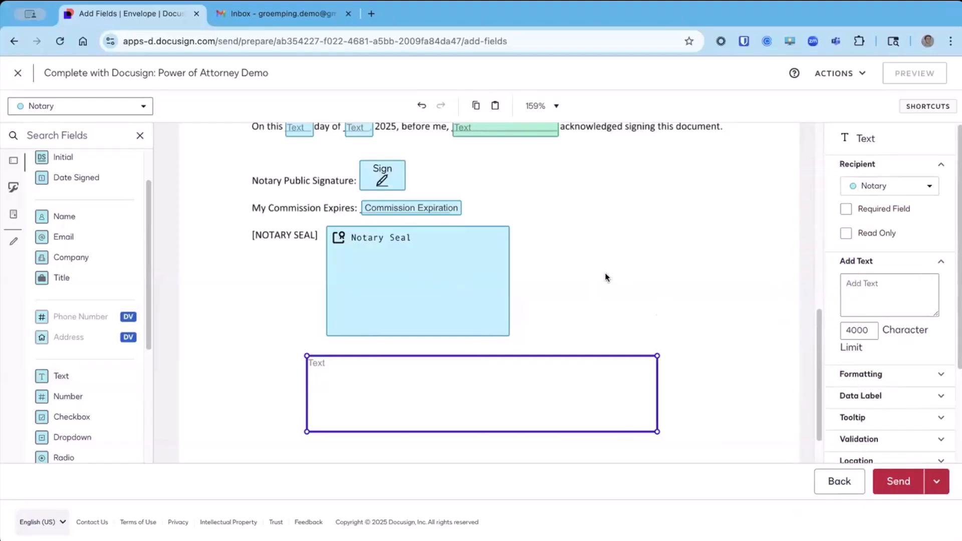
left_click(606, 273)
left_click(600, 400)
left_click(571, 296)
scroll(572, 297, "up", 5)
scroll(574, 297, "up", 5)
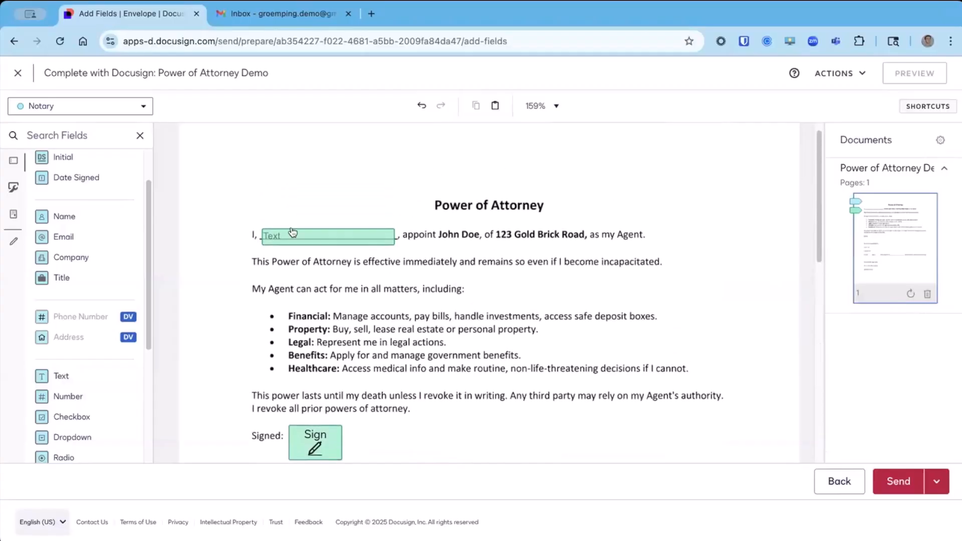
left_click_drag(255, 212, 425, 265)
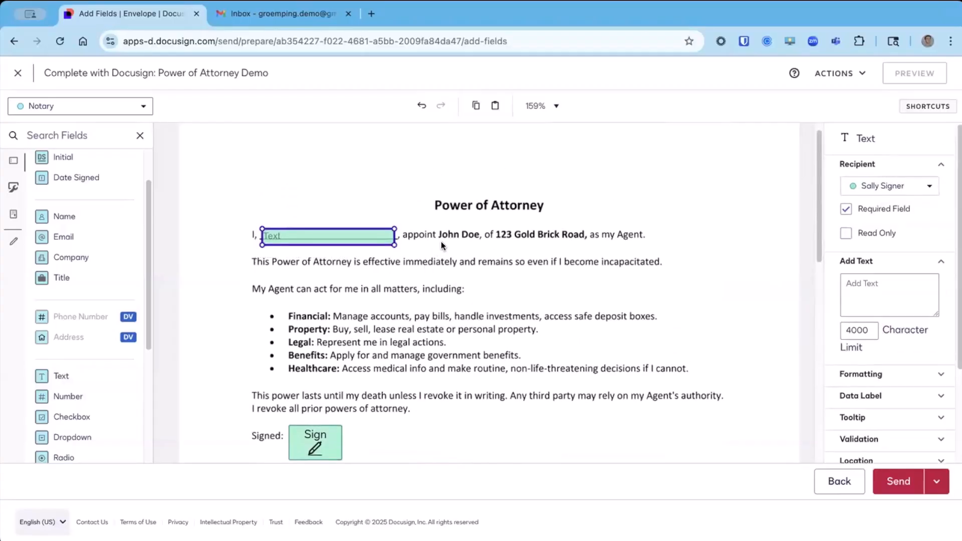
scroll(458, 324, "down", 5)
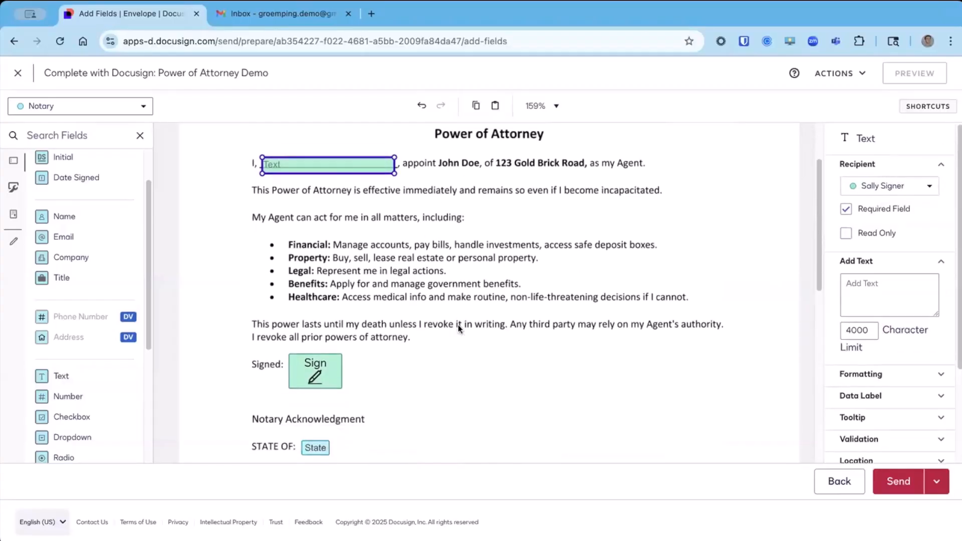
Review the signer's text and signature fields and the notary's State, County of Commission and date fields in the document.
left_click(482, 377)
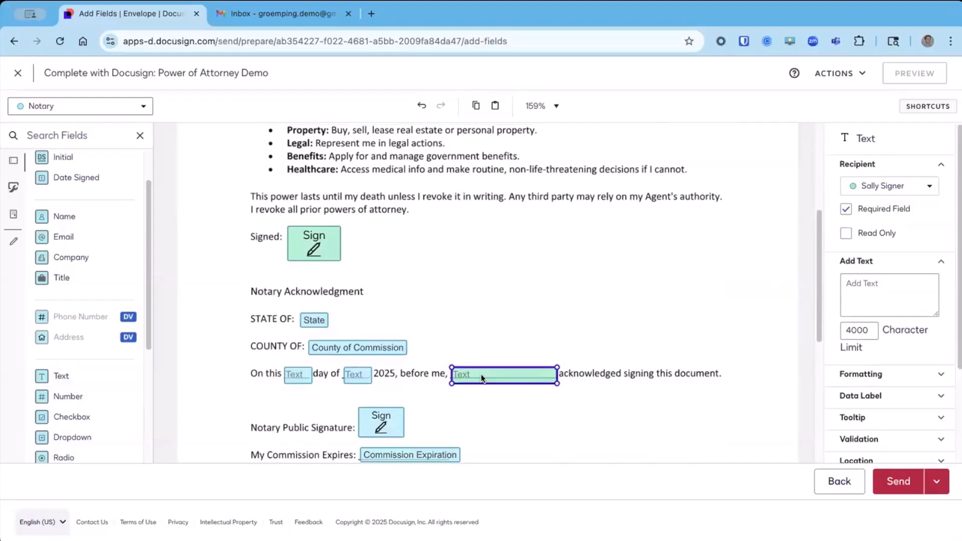
left_click(335, 259)
scroll(334, 263, "down", 1)
left_click(316, 284)
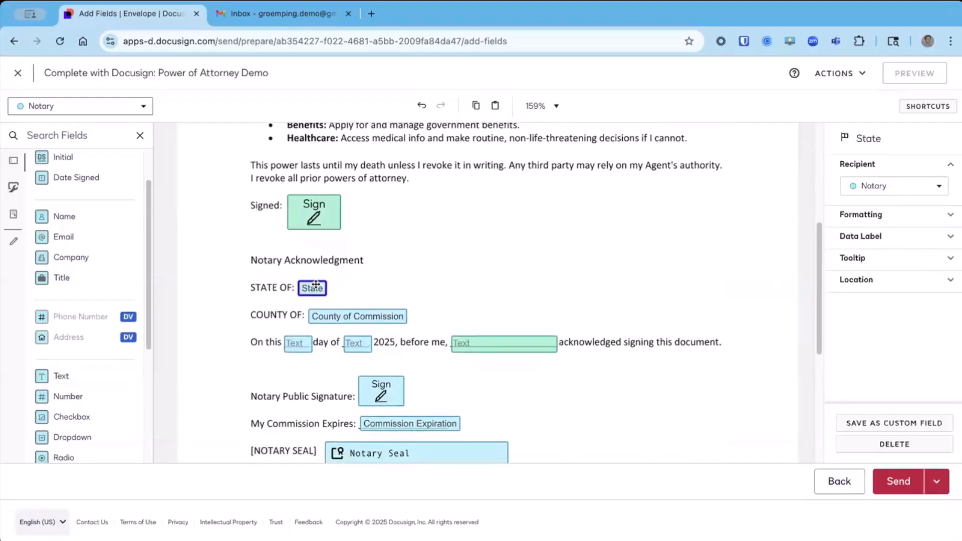
scroll(316, 284, "down", 1)
left_click_drag(266, 242, 436, 284)
scroll(304, 336, "down", 1)
left_click_drag(255, 284, 381, 272)
scroll(498, 303, "down", 1)
Review the notary's Commission Expiration, signature, Notary Seal and optional text fields at the end of the document.
left_click(426, 329)
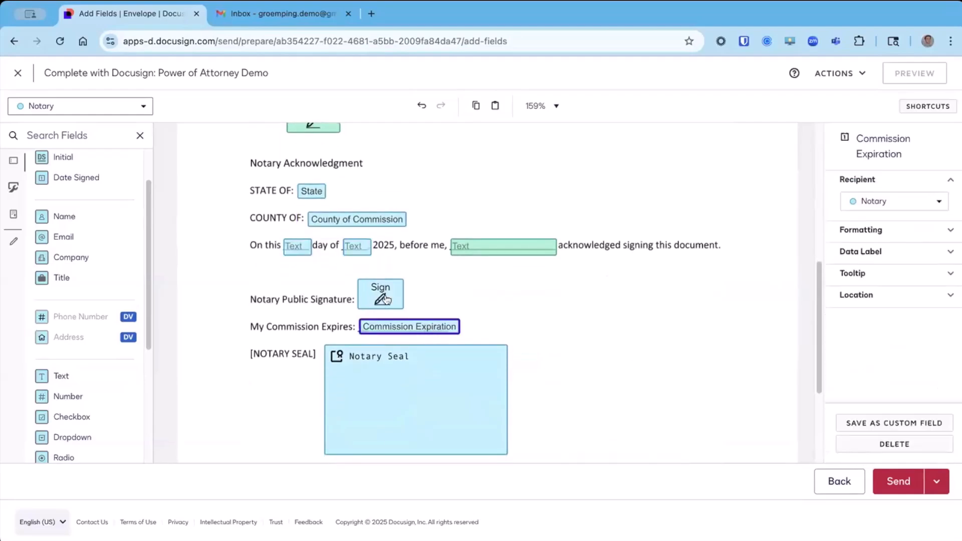
left_click(386, 300)
left_click(428, 404)
scroll(541, 375, "down", 3)
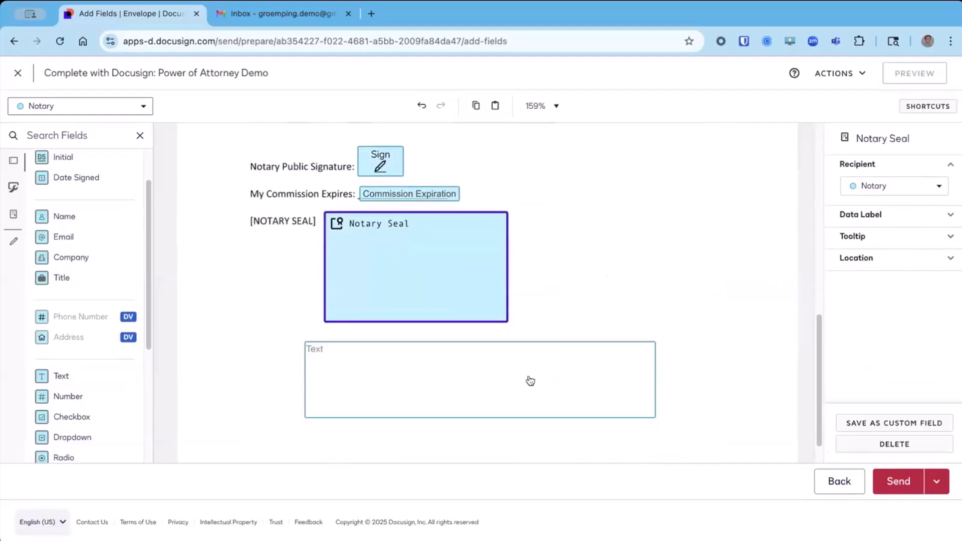
left_click(531, 381)
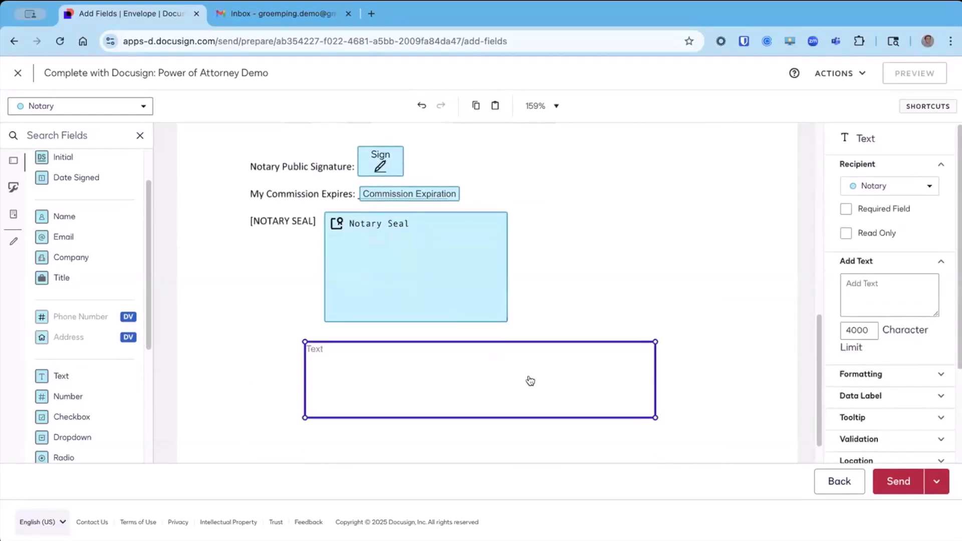
left_click(546, 304)
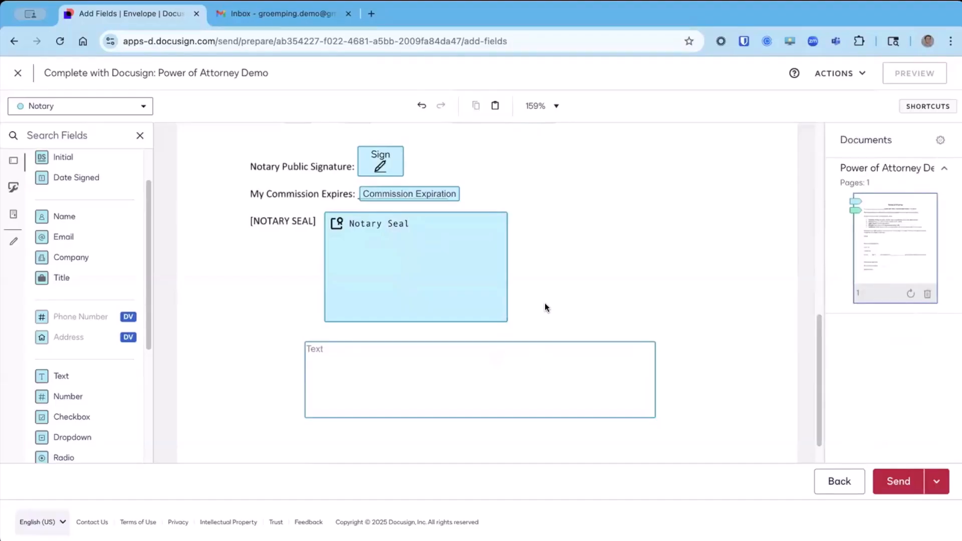
Send the Power of Attorney envelope and check among the sent envelopes which recipient it is waiting for.
left_click(900, 485)
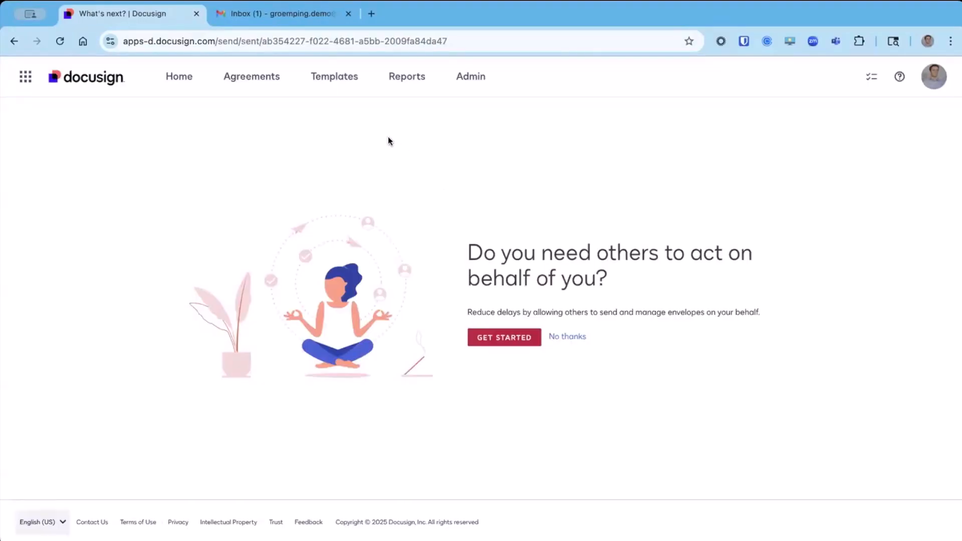
left_click(255, 84)
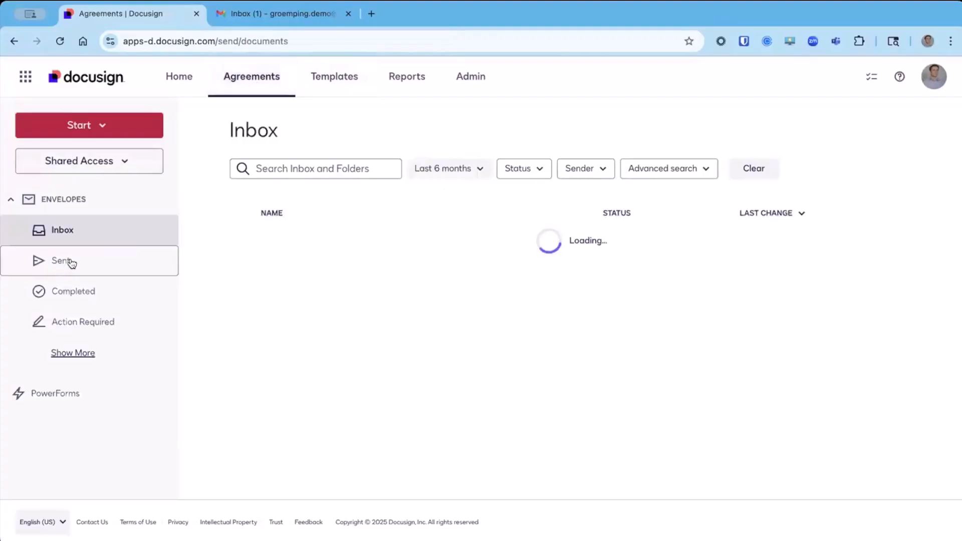
left_click(71, 262)
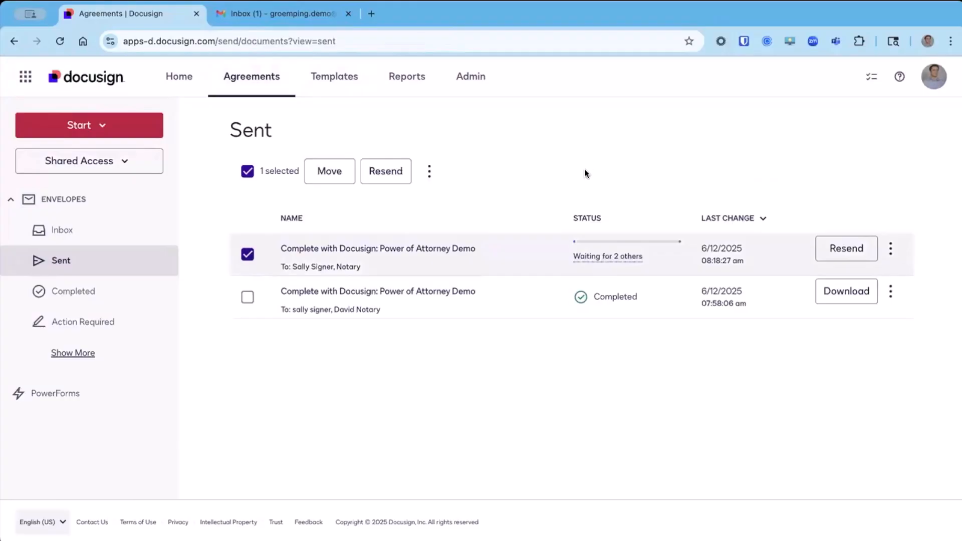
left_click(594, 257)
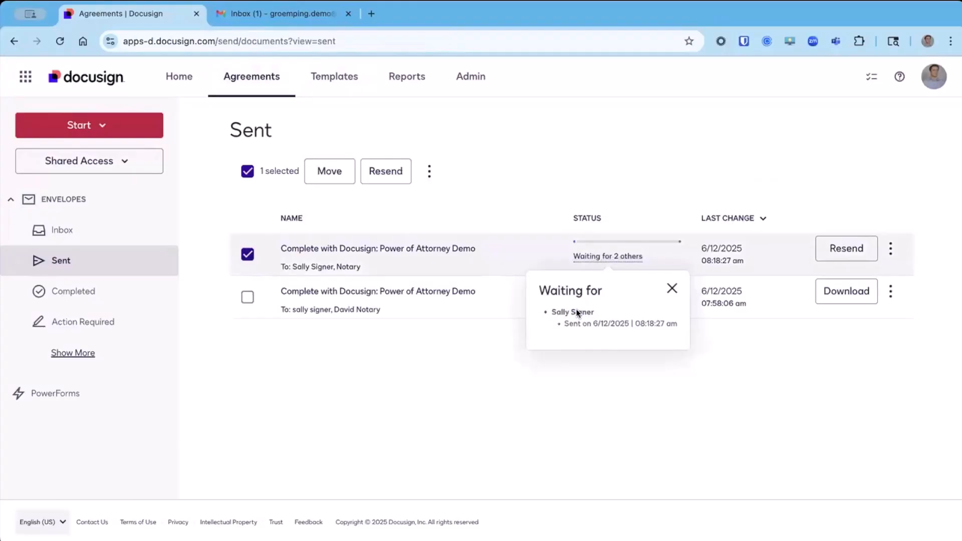
left_click(672, 289)
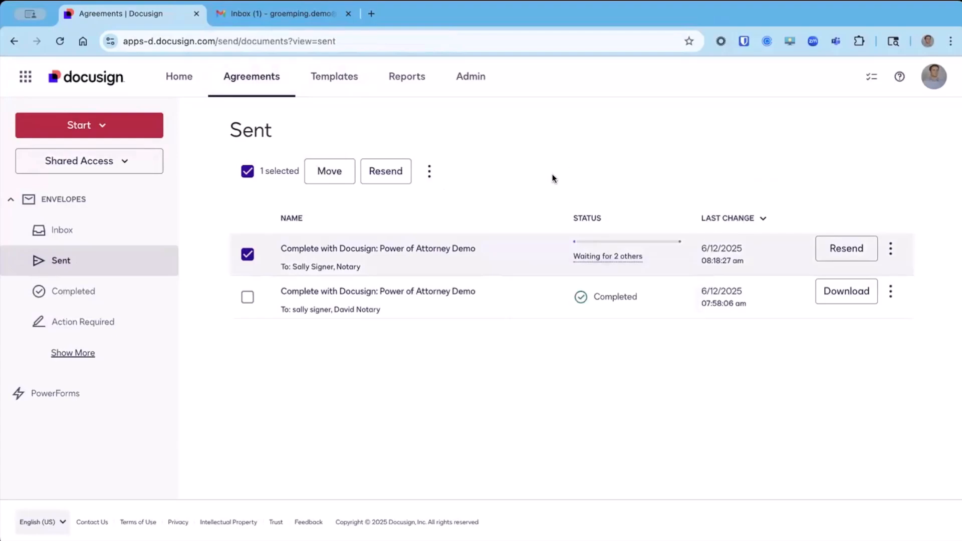
Switch to Gmail, open the signer's Power of Attorney Demo message and review what is needed to join a OneNotary session.
left_click(285, 16)
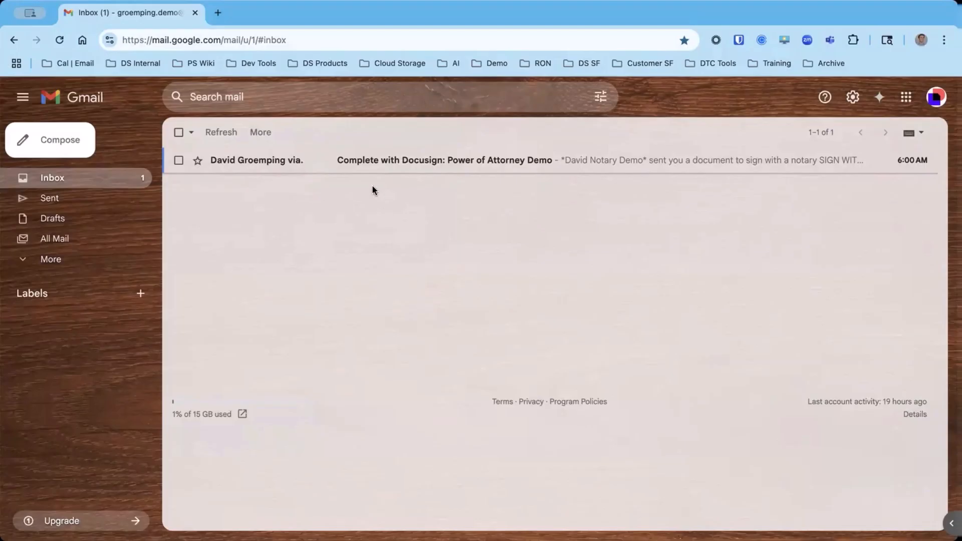
left_click(266, 162)
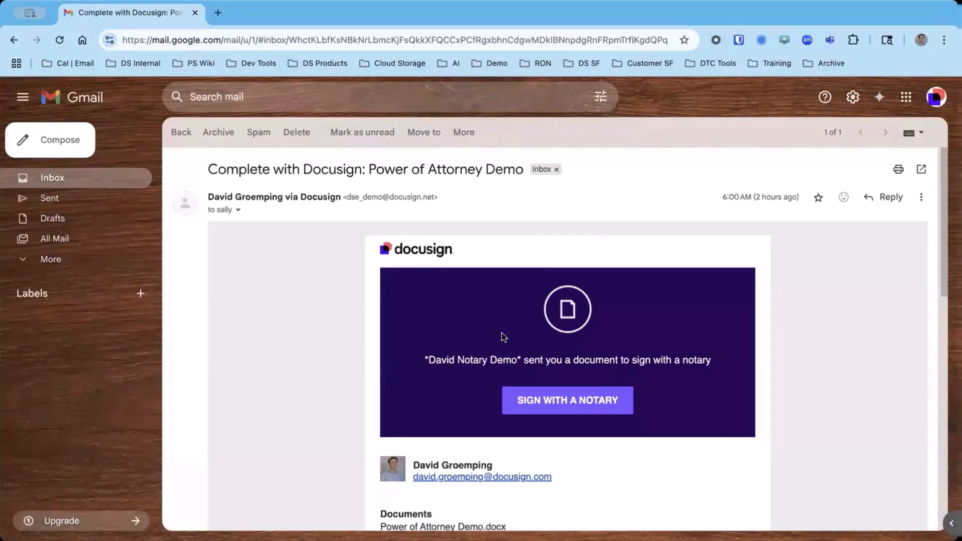
scroll(504, 337, "down", 5)
left_click_drag(597, 419, 382, 354)
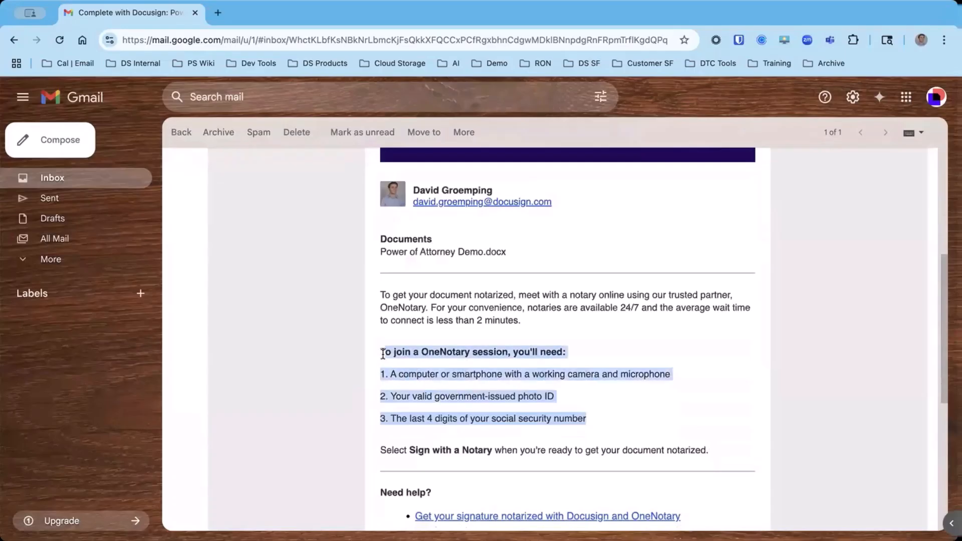
left_click(388, 353)
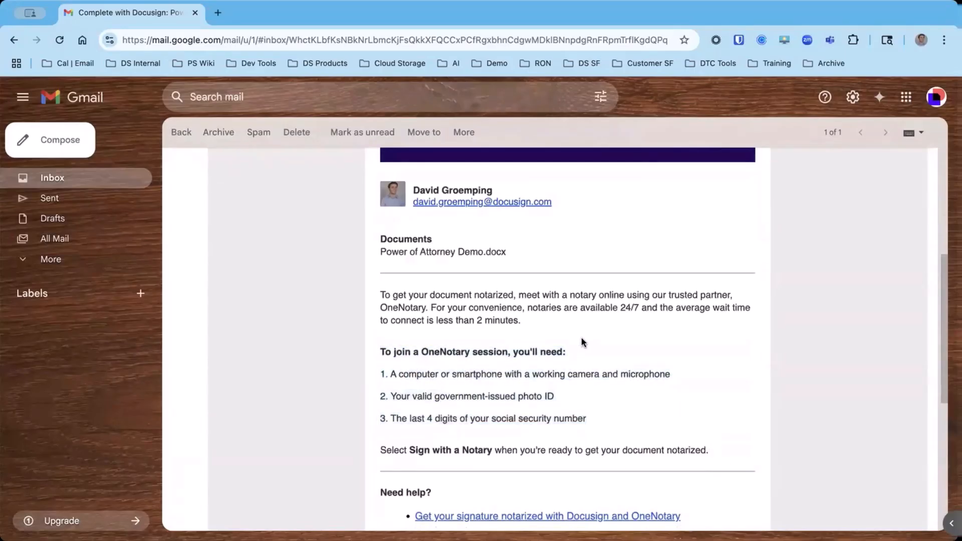
scroll(539, 332, "up", 5)
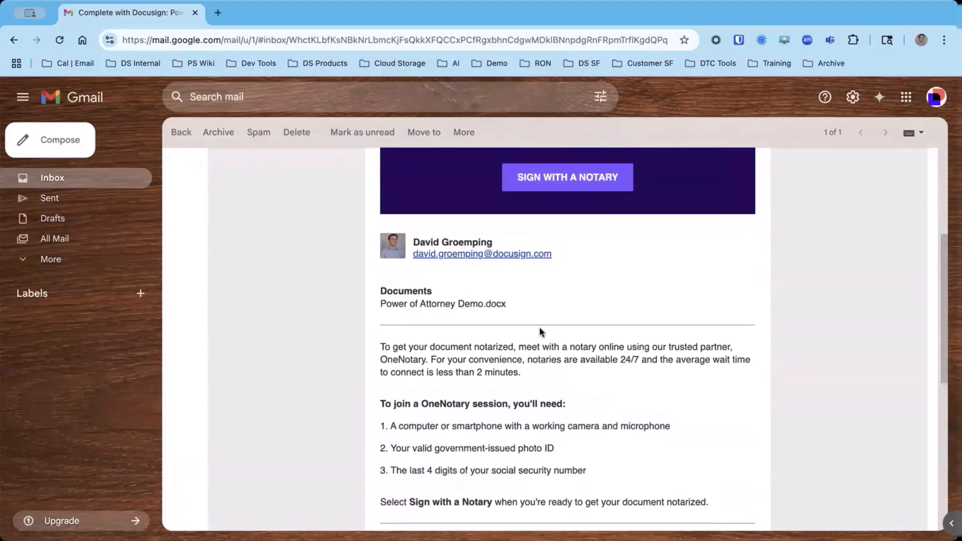
scroll(626, 300, "up", 1)
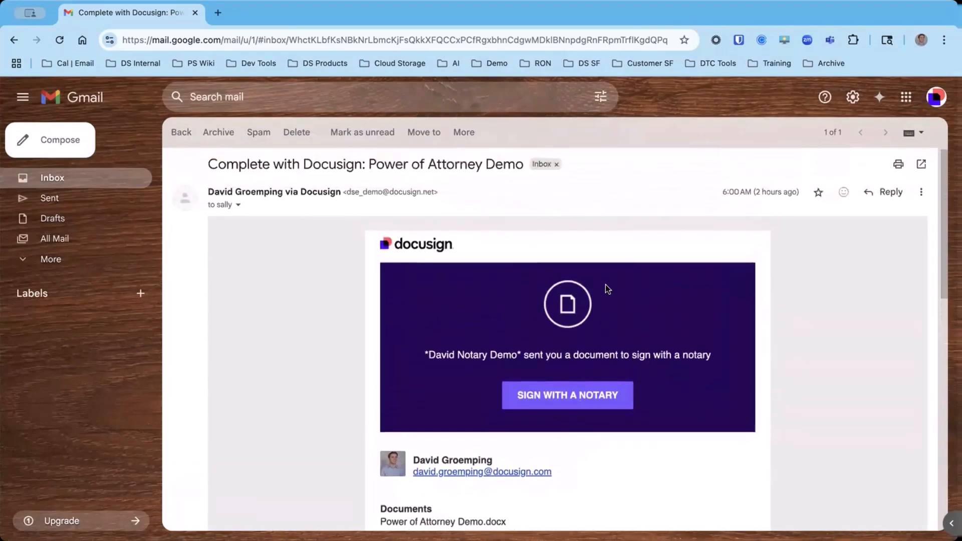
Start signing with a notary from the e-mail, accept both OneNotary agreements and proceed to the camera and connection check.
left_click(564, 407)
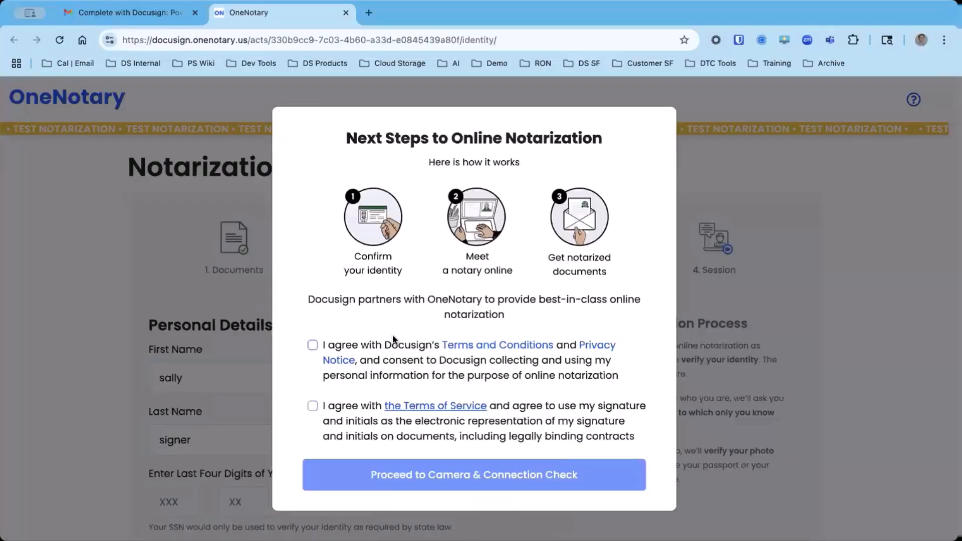
left_click(313, 345)
left_click(365, 441)
left_click(394, 472)
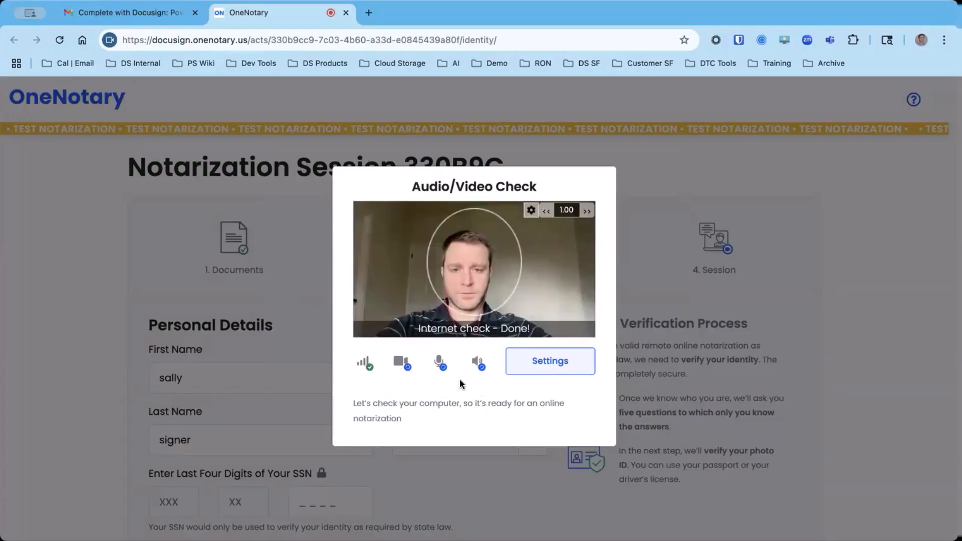
Confirm the speaker test in the audio/video check, then save and proceed to the personal details.
left_click(457, 419)
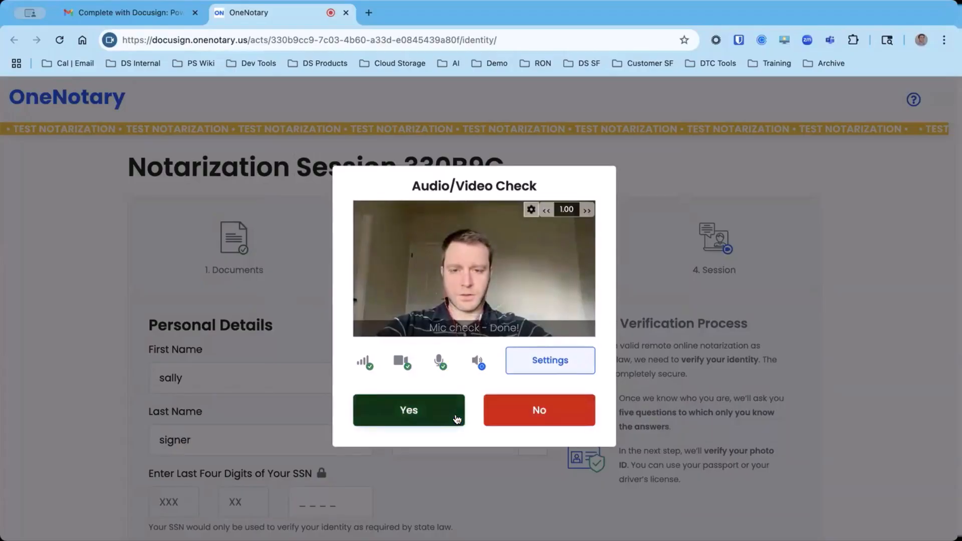
left_click(444, 413)
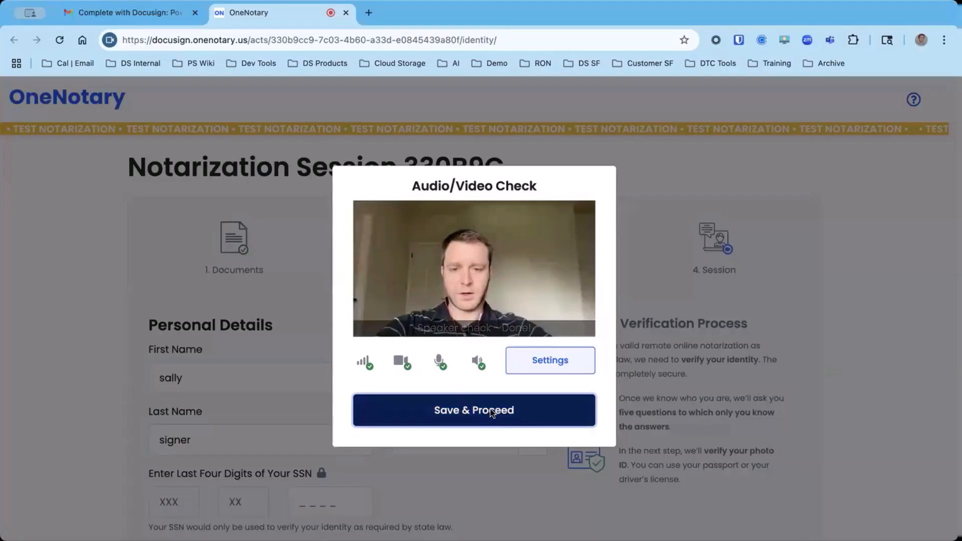
left_click(495, 411)
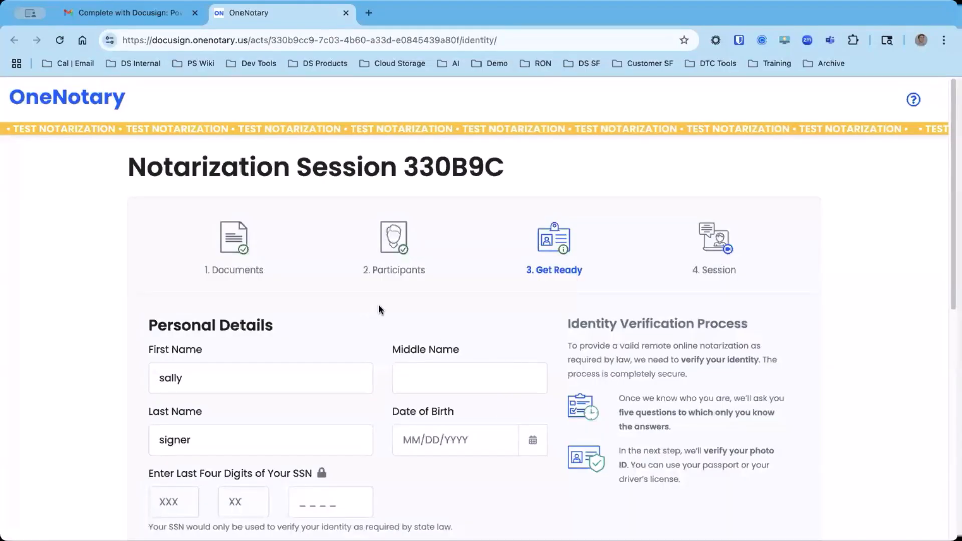
Check the signer's first and last name in the personal details and enter the date of birth.
scroll(378, 304, "down", 3)
left_click(239, 263)
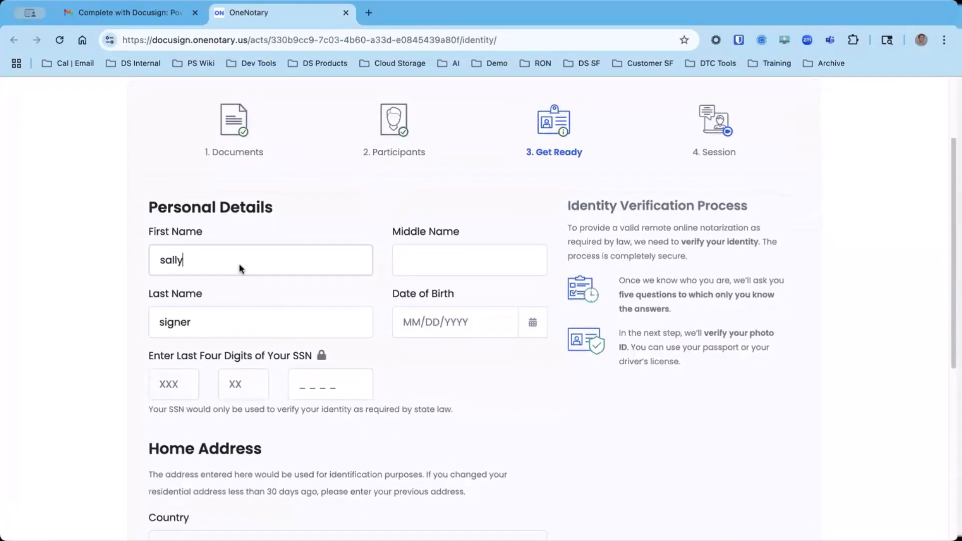
left_click(240, 315)
scroll(413, 252, "down", 1)
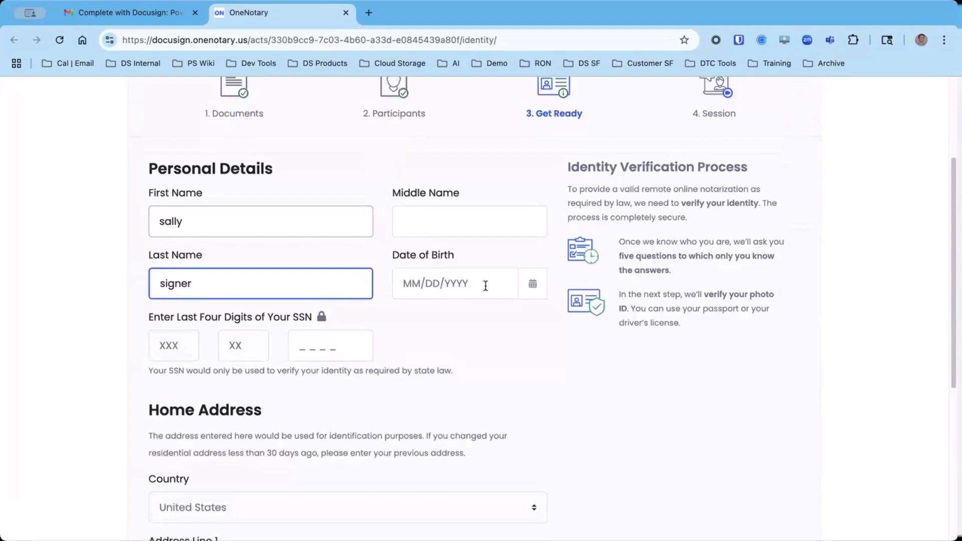
left_click(485, 285)
type("11/1")
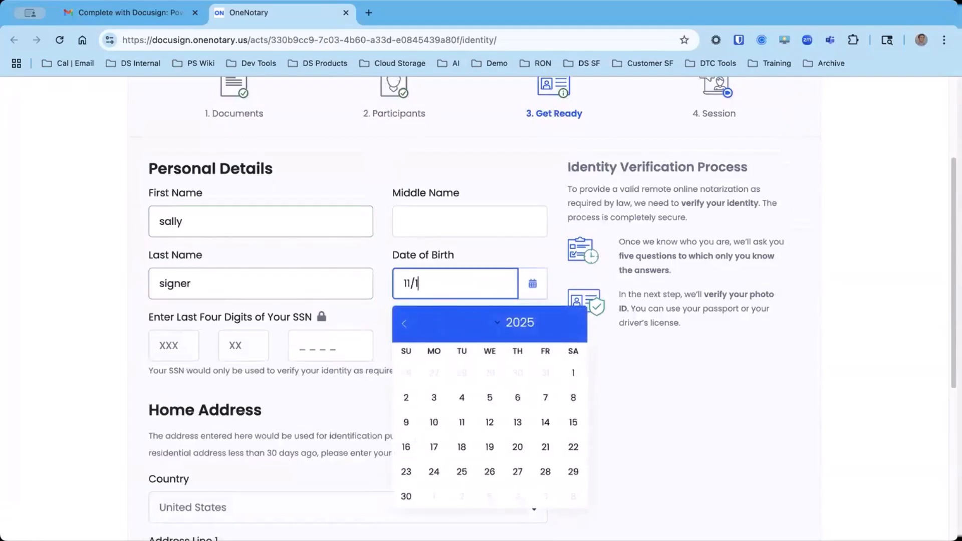
type("1/1900")
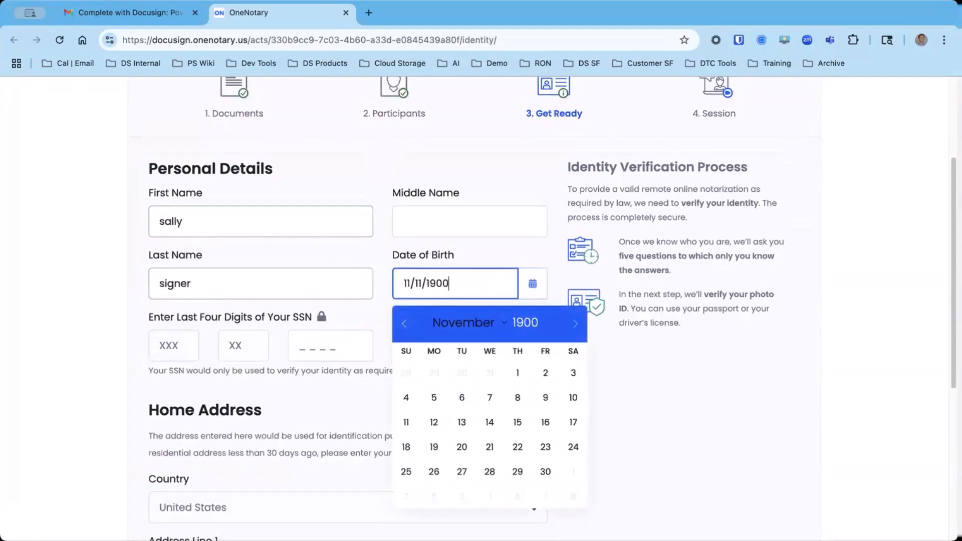
key("BackSpace")
key("BackSpace")
type("90")
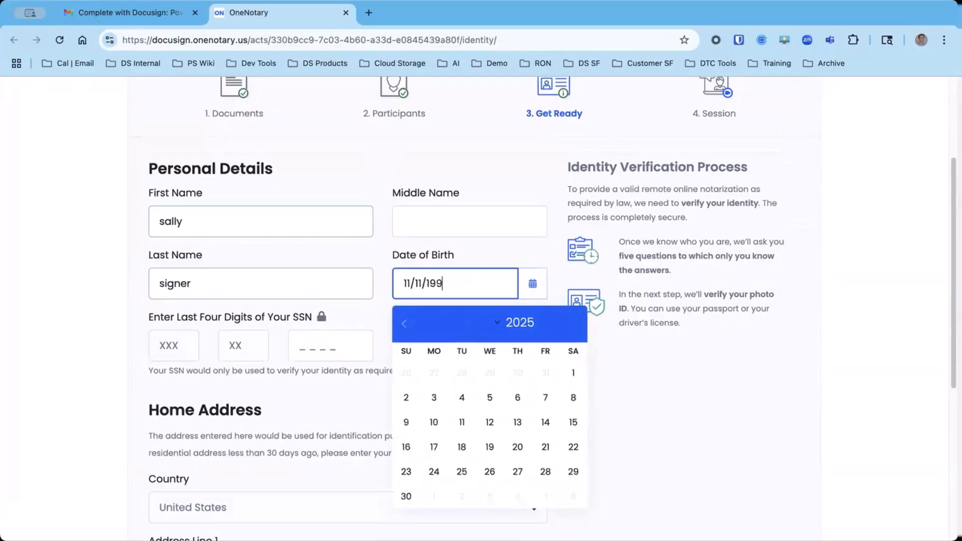
left_click(71, 326)
Enter the last four digits of the signer's social security number and start the identity verification questions.
left_click(321, 350)
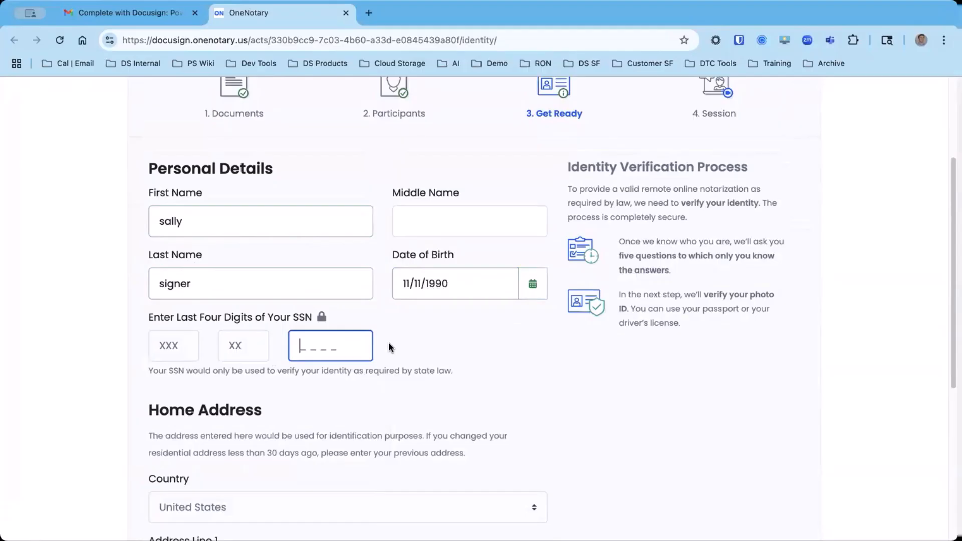
type("1234")
scroll(317, 357, "down", 6)
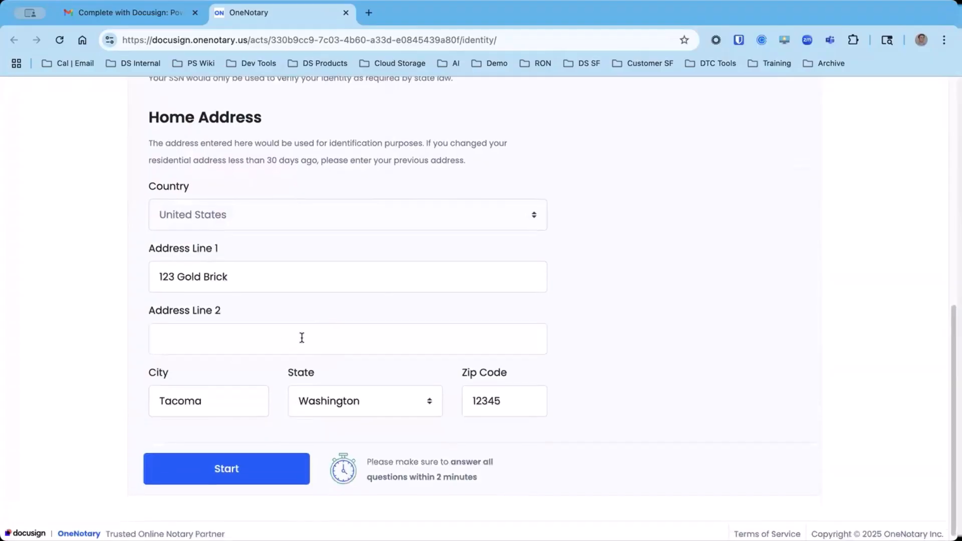
left_click(237, 467)
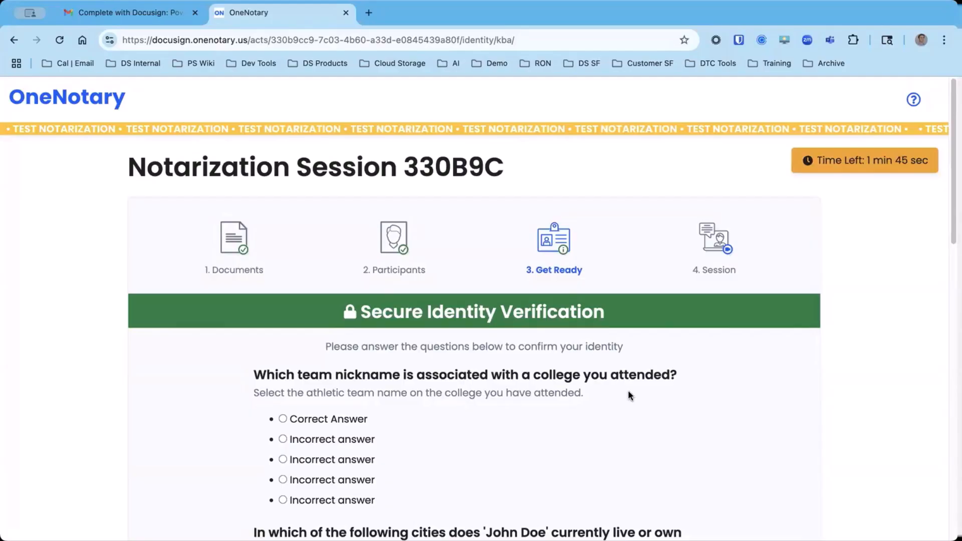
Choose Correct Answer for the identity questions on the college team nickname, the city of residence and the property seller.
scroll(593, 403, "down", 3)
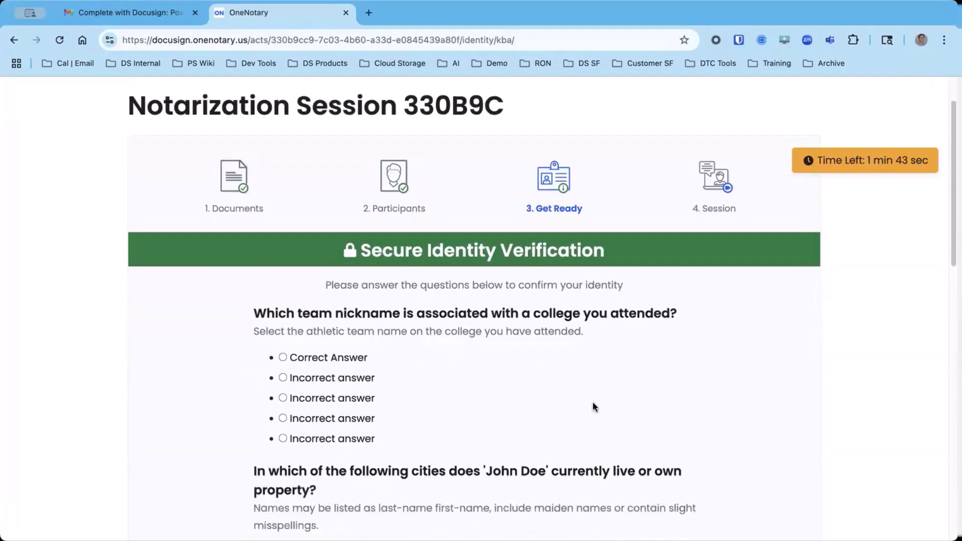
scroll(483, 353, "down", 1)
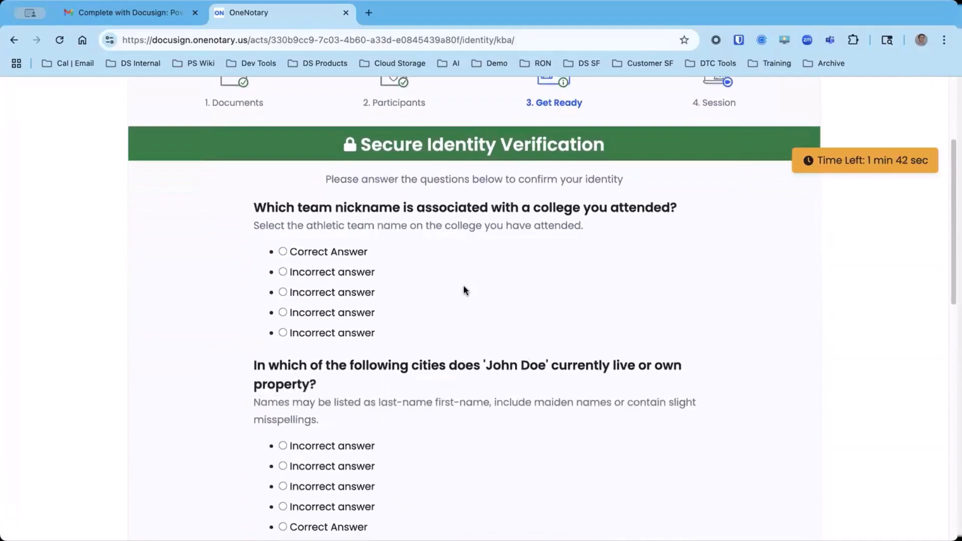
left_click(283, 251)
scroll(369, 270, "down", 3)
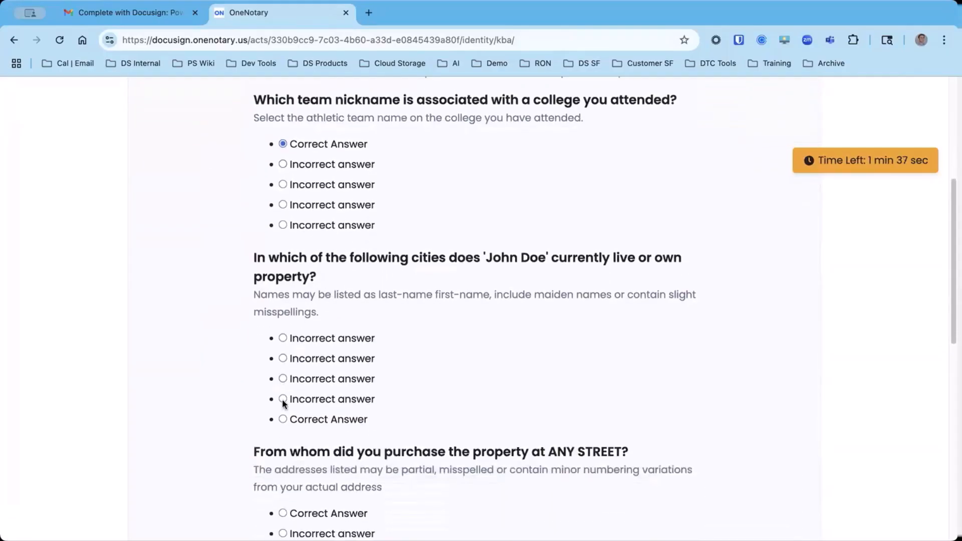
left_click(283, 420)
scroll(283, 347, "down", 4)
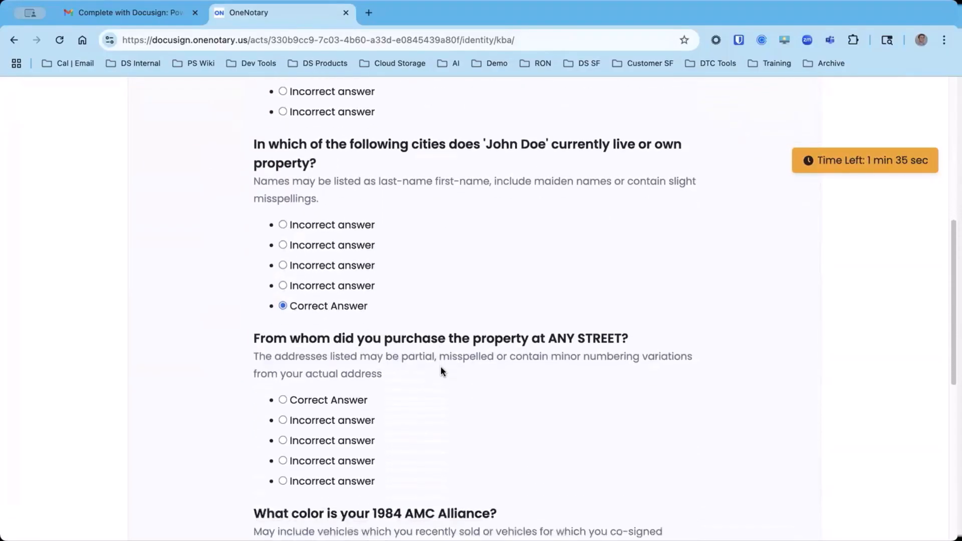
left_click(283, 345)
Choose Correct Answer for the 1984 AMC Alliance color and associated corporation questions, and save the identity answers.
scroll(474, 378, "down", 2)
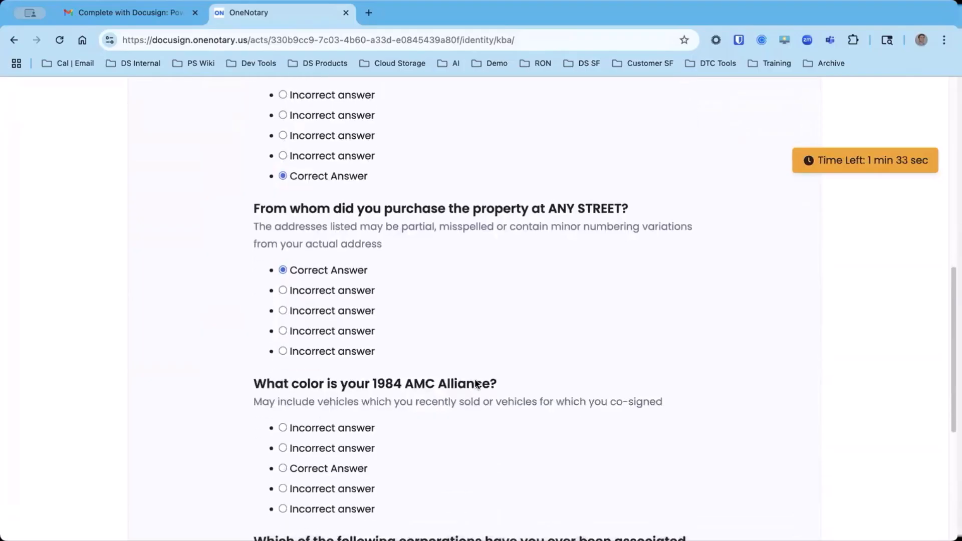
scroll(476, 436, "down", 3)
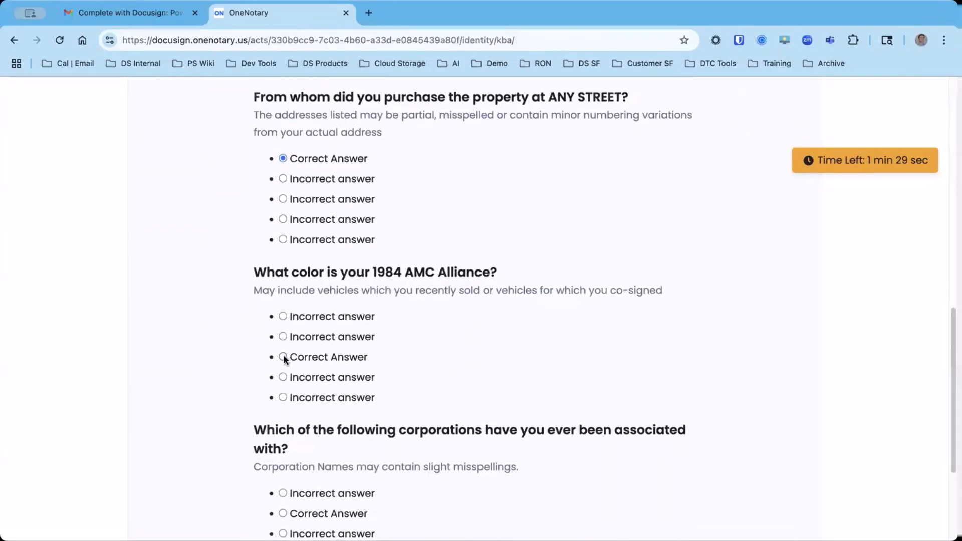
scroll(455, 336, "down", 5)
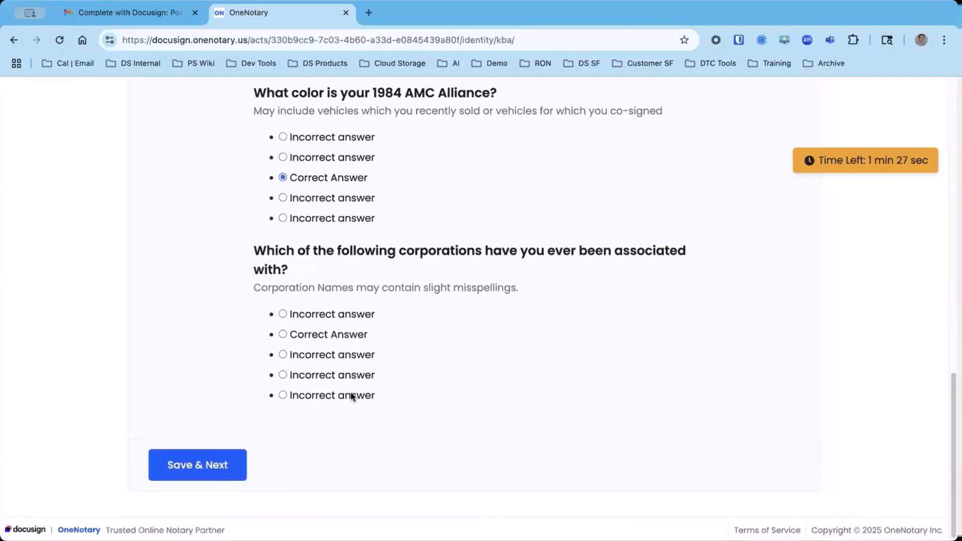
left_click(362, 337)
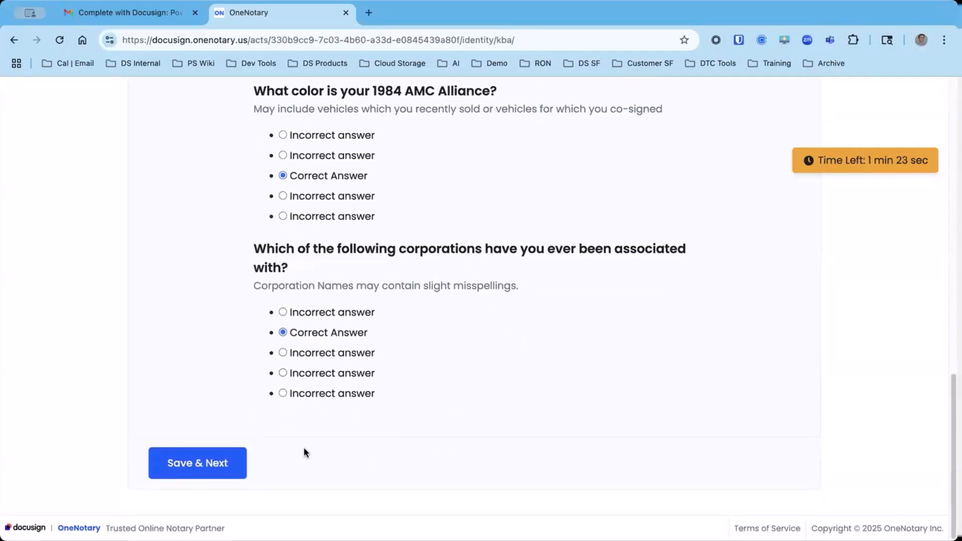
left_click(193, 471)
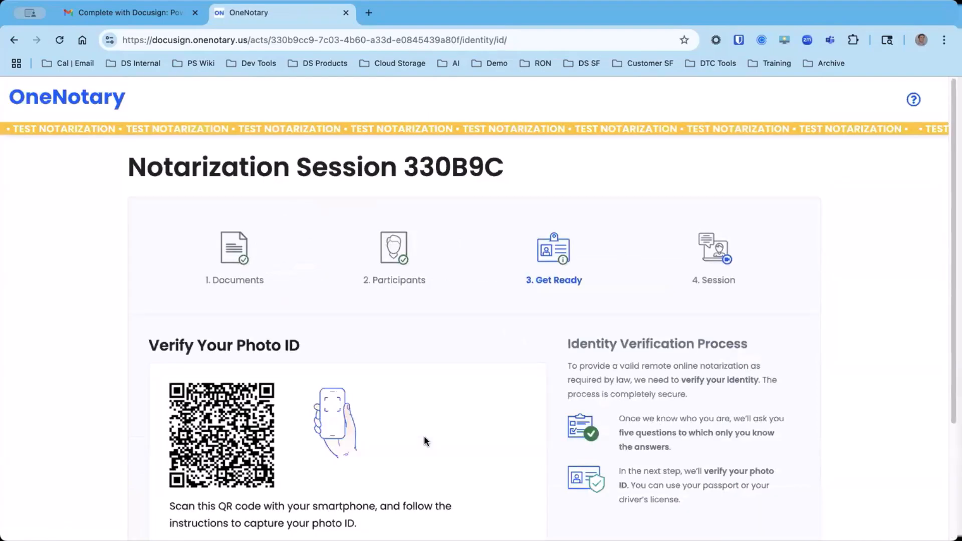
Complete the signer's photo ID verification by smartphone and proceed to the document review.
scroll(424, 437, "down", 3)
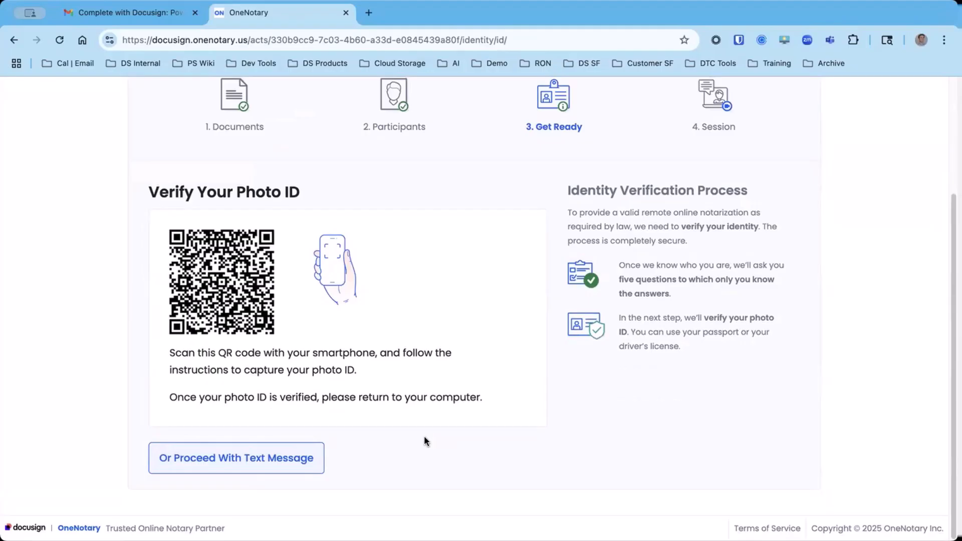
left_click(262, 457)
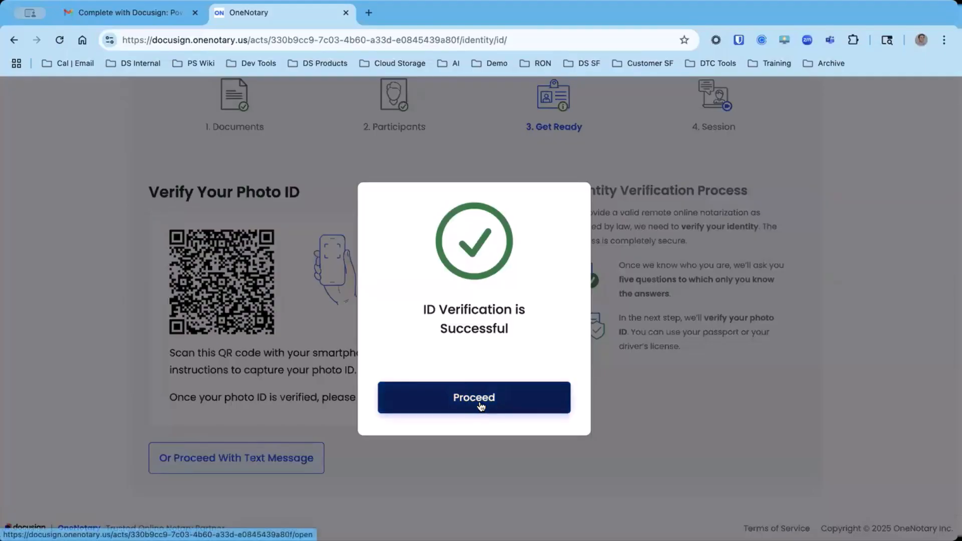
left_click(520, 399)
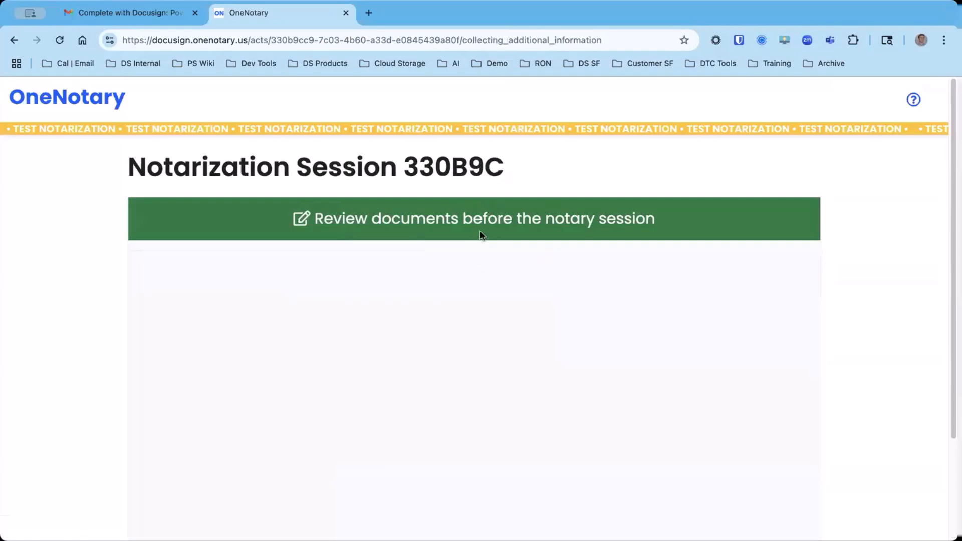
Review the Power of Attorney from the appointment text to the notary acknowledgment and declare the signer ready for the session.
scroll(508, 311, "down", 2)
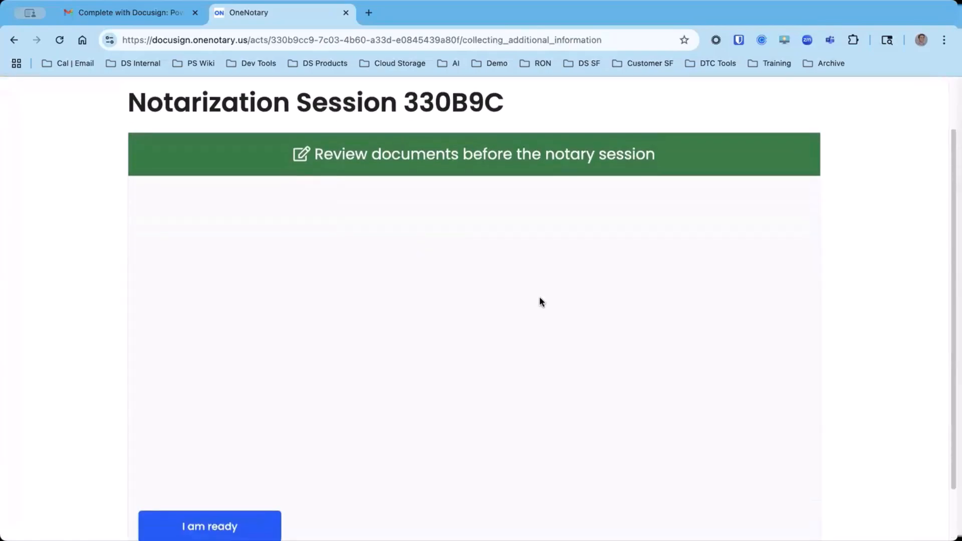
scroll(426, 351, "down", 1)
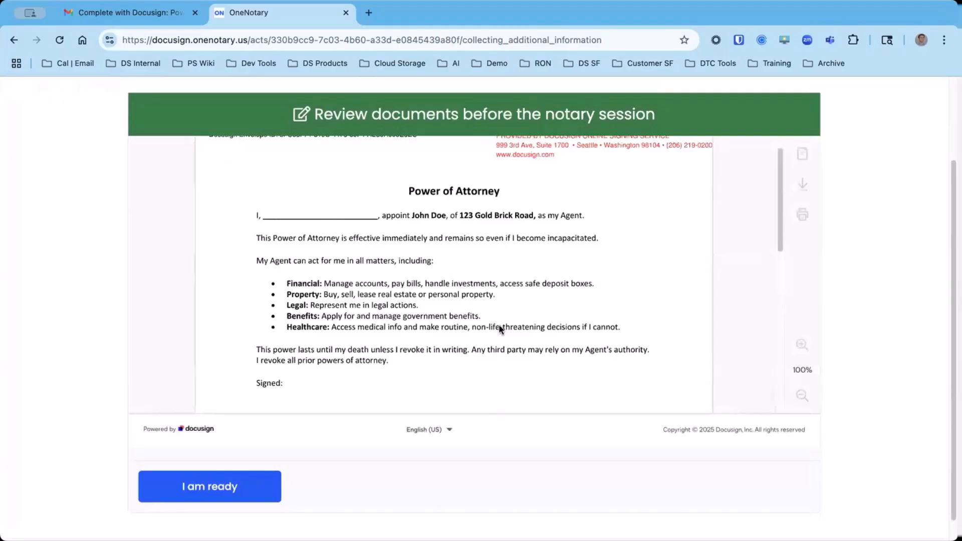
scroll(498, 307, "down", 10)
scroll(472, 313, "up", 10)
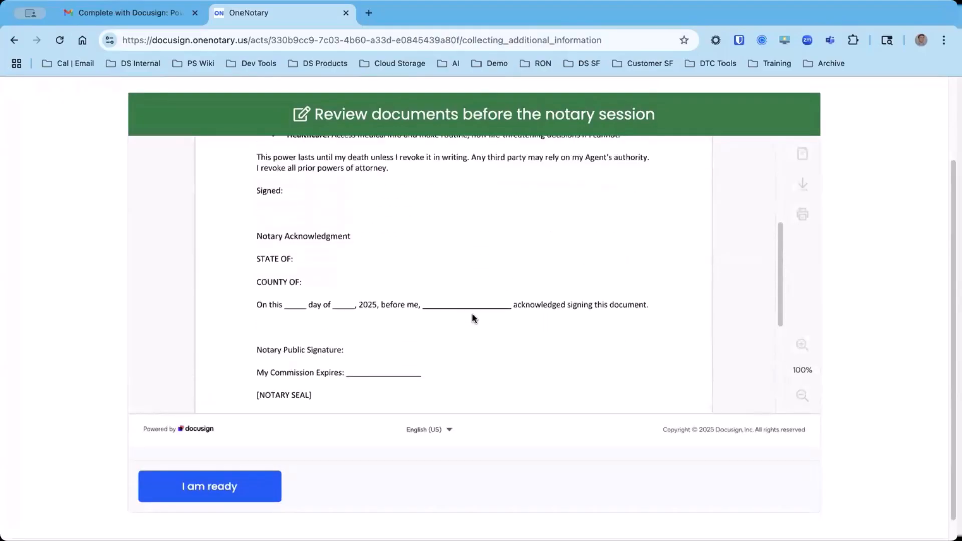
left_click(241, 490)
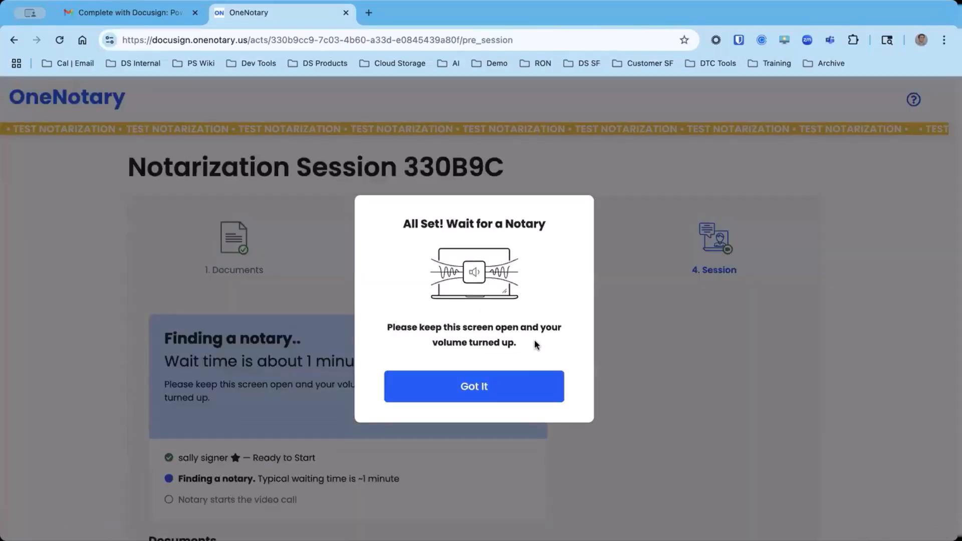
Acknowledge the notice about waiting for a notary and connect to the assigned notary's video session.
left_click(487, 389)
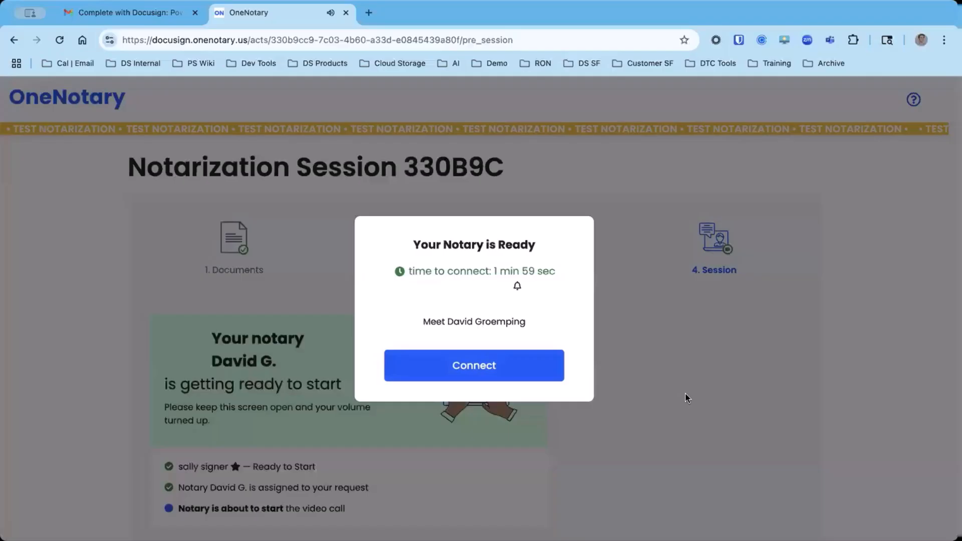
left_click(516, 375)
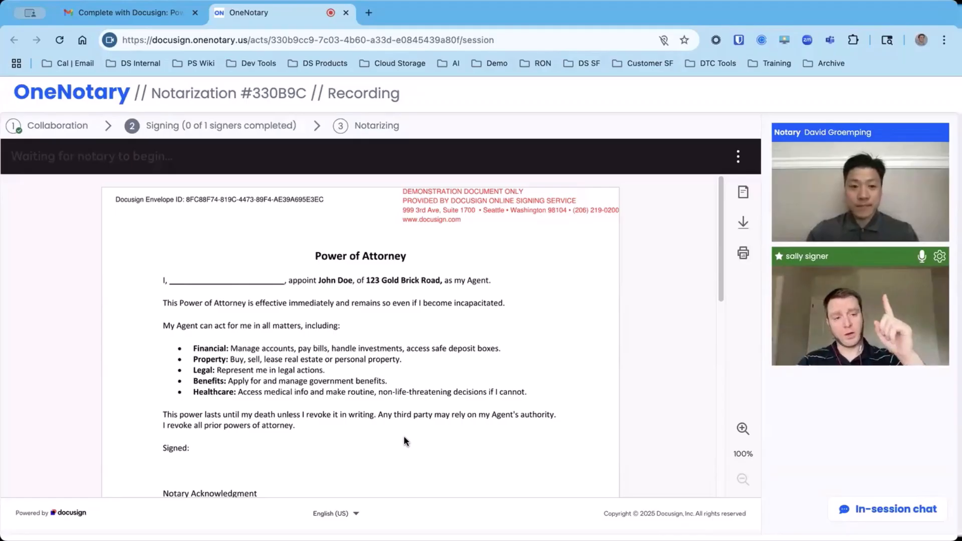
Enter the signer's full name in the Power of Attorney's opening line and apply the signature at Signed.
scroll(446, 399, "down", 10)
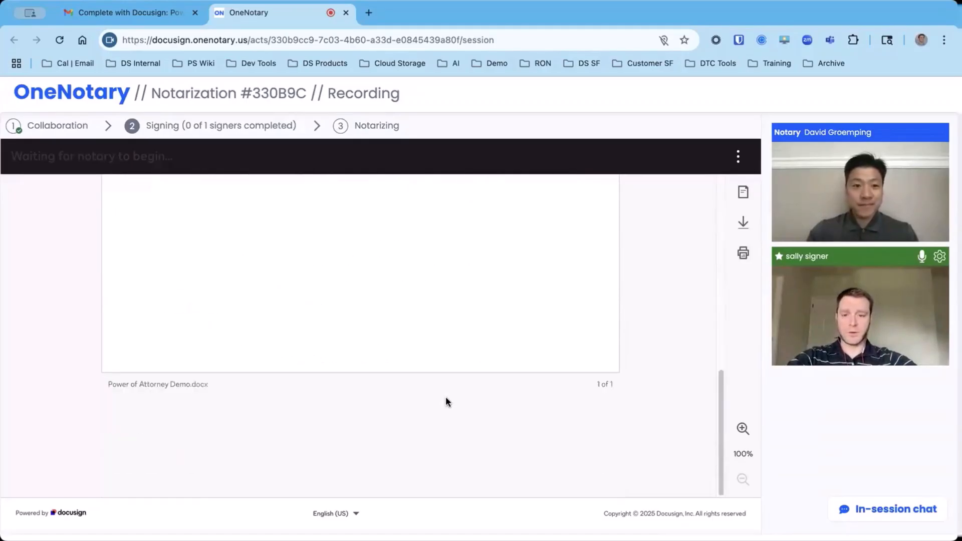
scroll(446, 398, "up", 10)
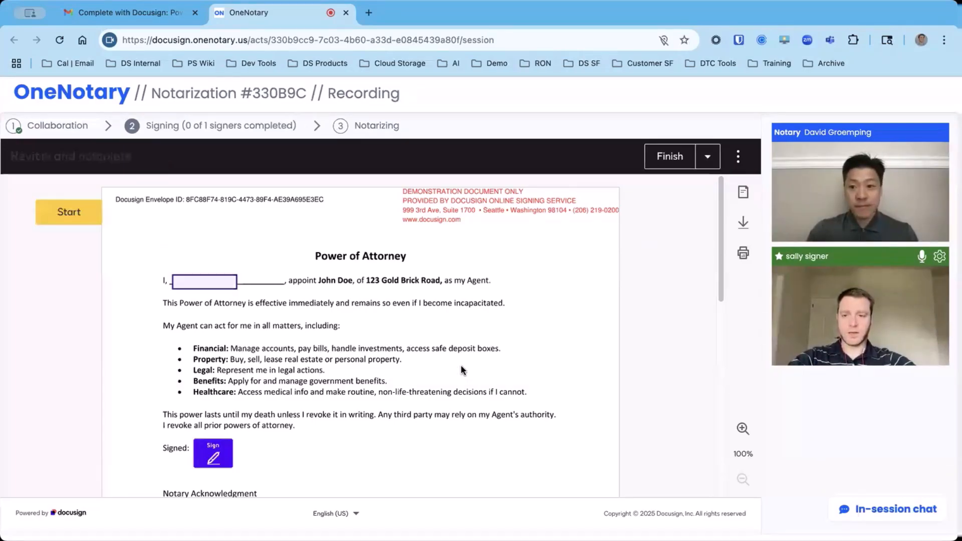
left_click(197, 282)
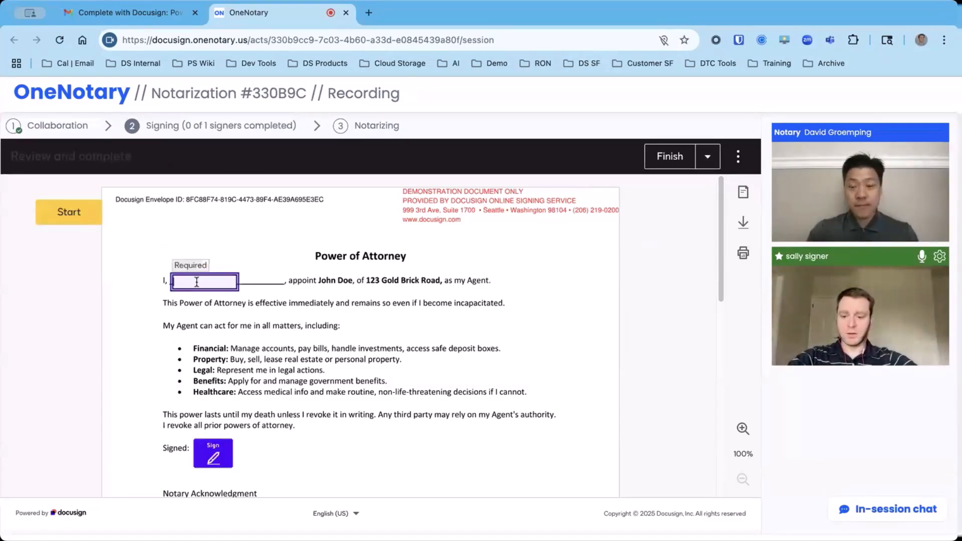
type("Sally Signer")
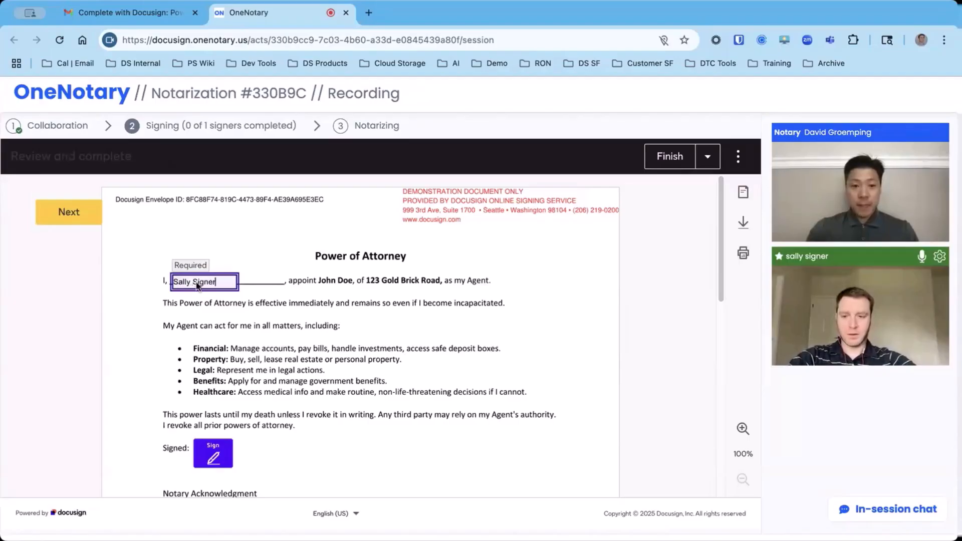
scroll(219, 352, "down", 2)
left_click(214, 372)
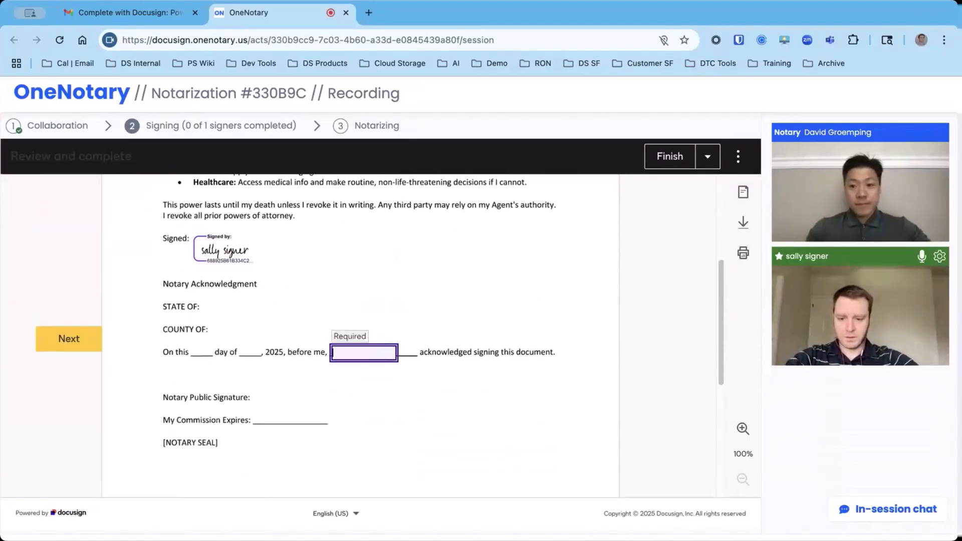
Enter the signer's full name in the notary acknowledgment's "before me" field and finish the signing.
type("Sally signer")
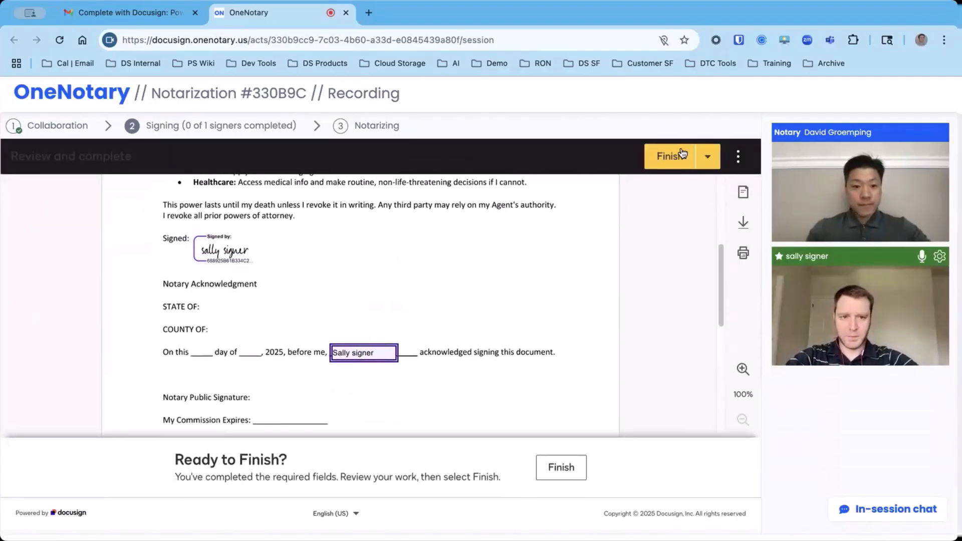
scroll(439, 314, "up", 2)
left_click(668, 157)
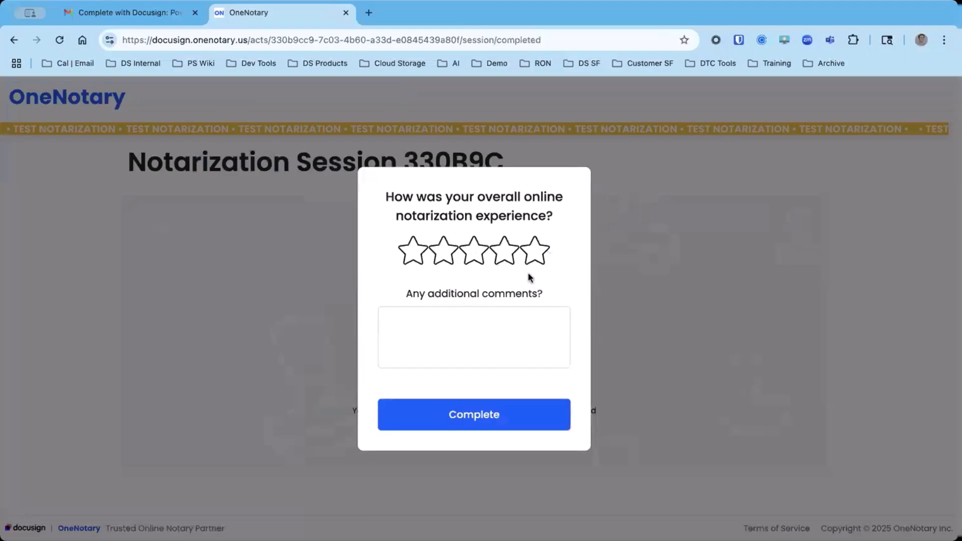
Rate the online notarization experience five stars and complete the feedback without a comment.
left_click(532, 259)
left_click(488, 428)
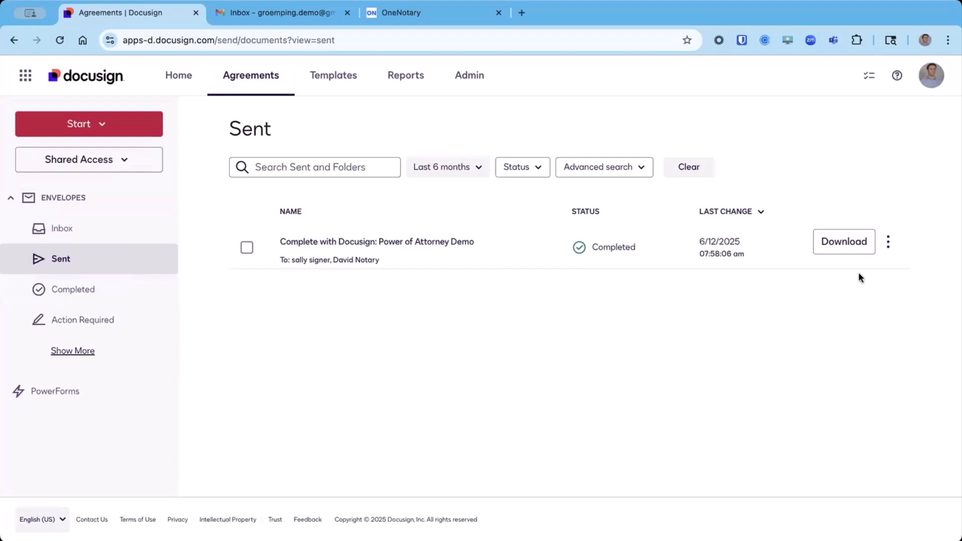
Download the completed Power of Attorney Demo envelope from Docusign with its document, Certificate of Completion and Notary Session A/V Recording.
left_click(843, 244)
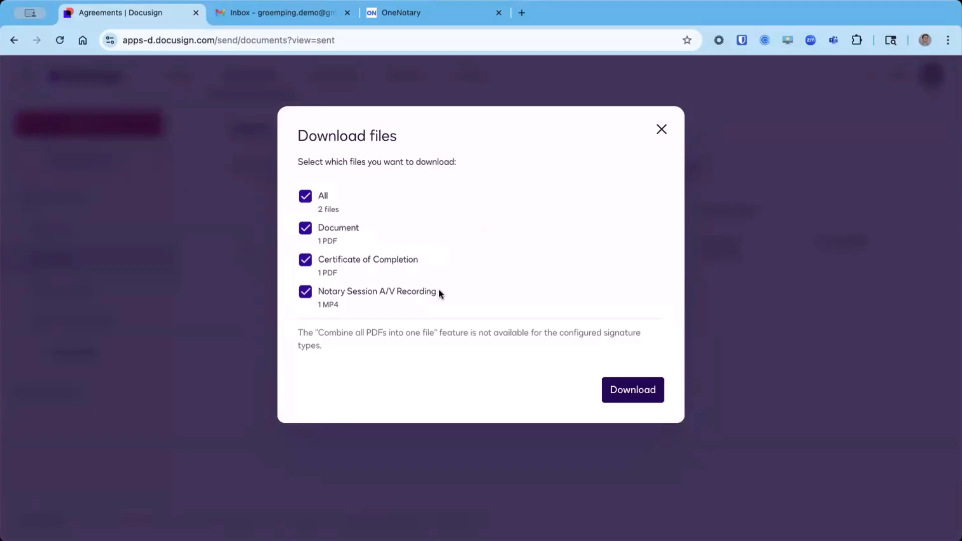
left_click(627, 389)
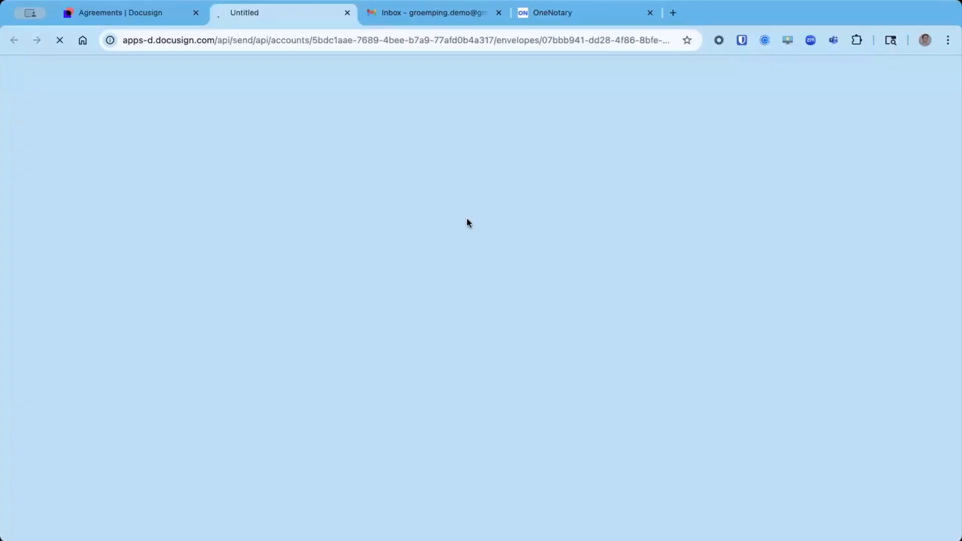